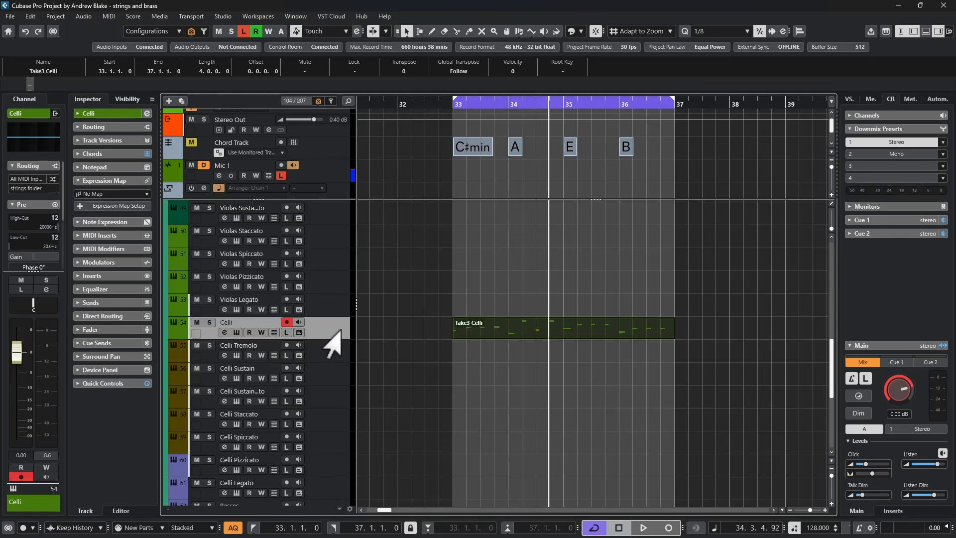
# - Play back the cello part in the cycle region and open the Celli track's HALion Sonic instrument window
pyautogui.press('space')
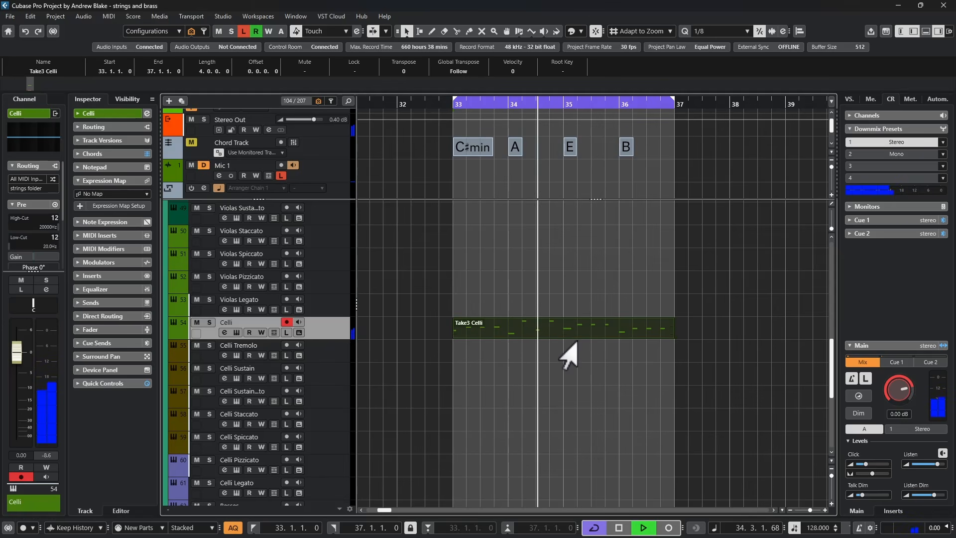
pyautogui.press('space')
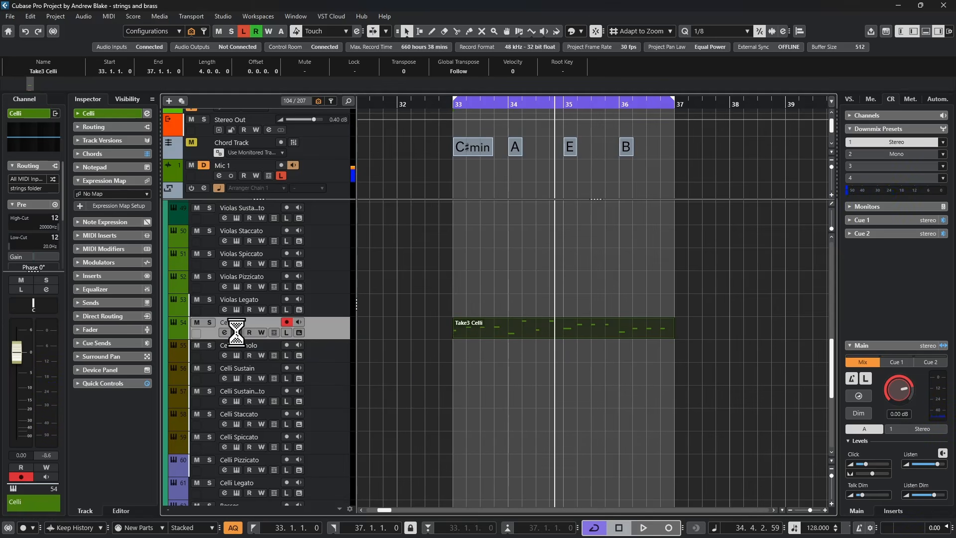
pyautogui.click(236, 332)
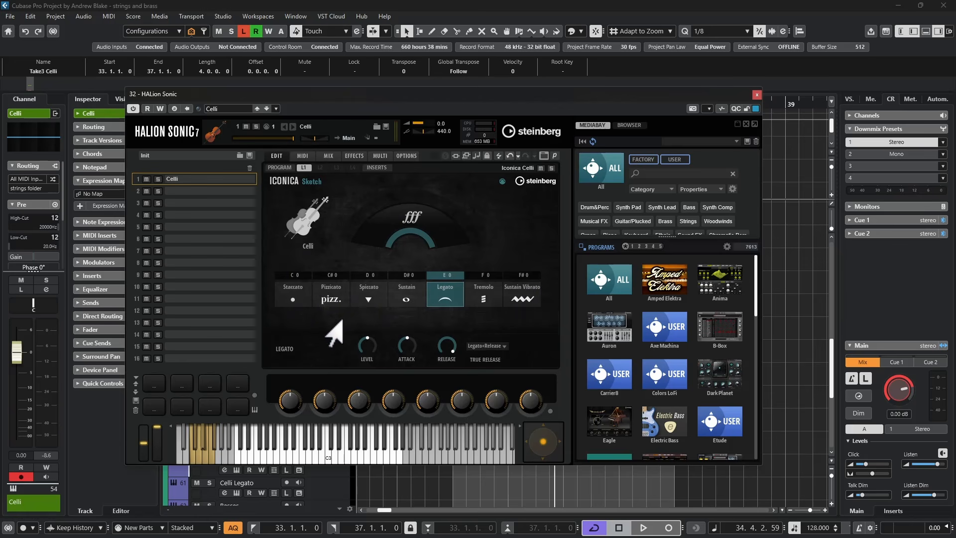
# - During playback, audition the Celli articulations Sustain, Spiccato, Staccato, Legato and Tremolo in the instrument
pyautogui.press('space')
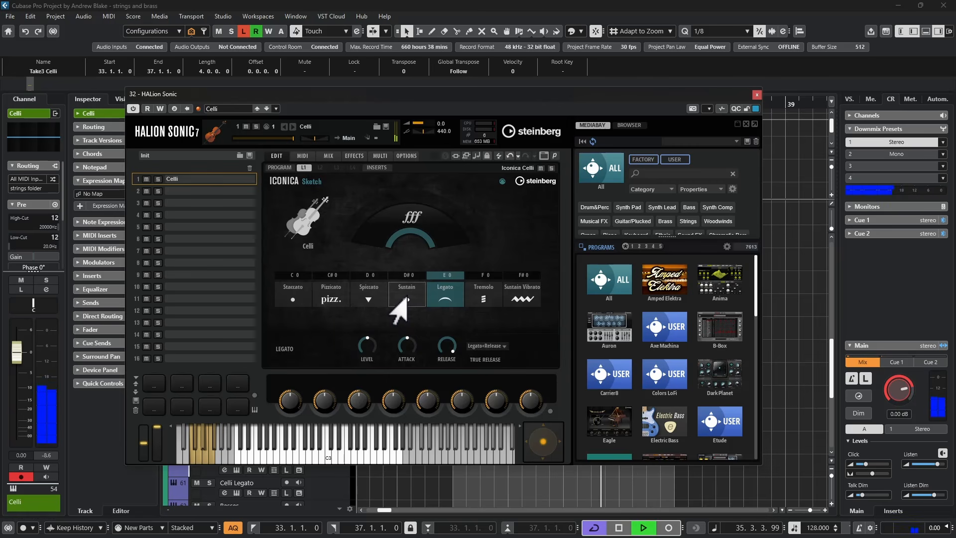
pyautogui.click(396, 304)
pyautogui.click(353, 304)
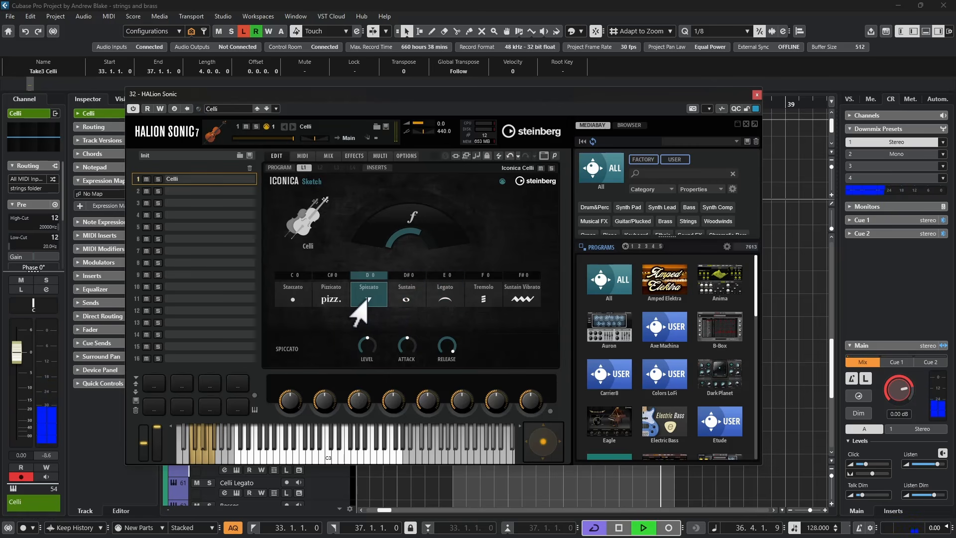
pyautogui.click(291, 304)
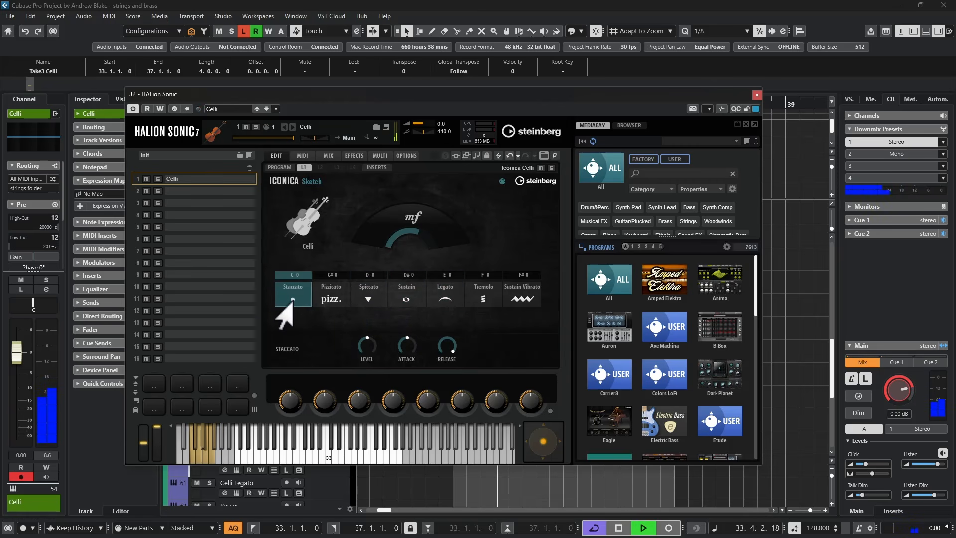
pyautogui.click(443, 299)
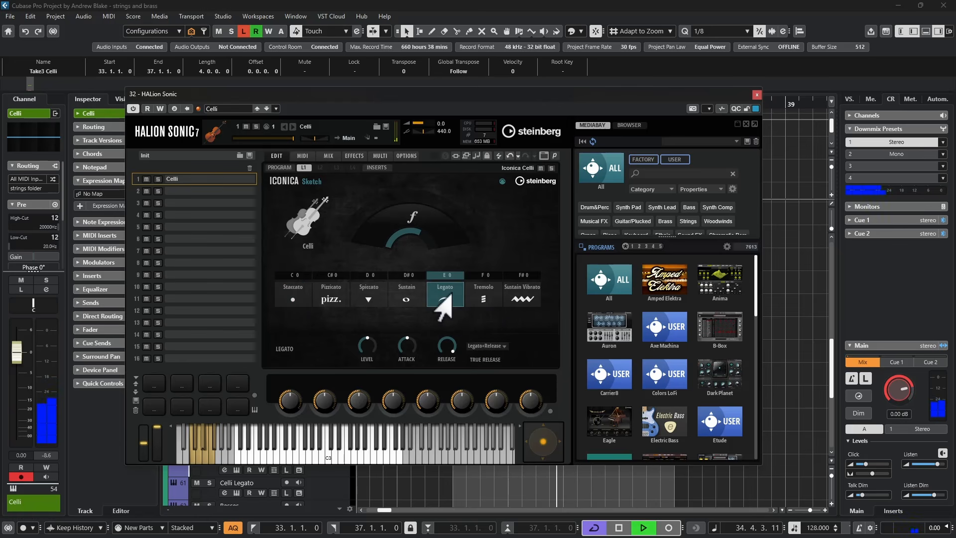
pyautogui.click(470, 305)
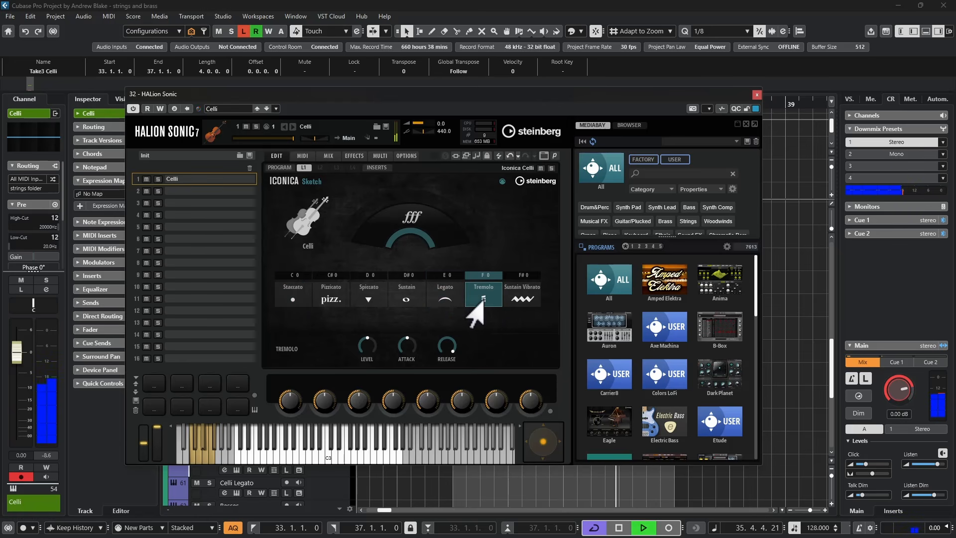
pyautogui.press('space')
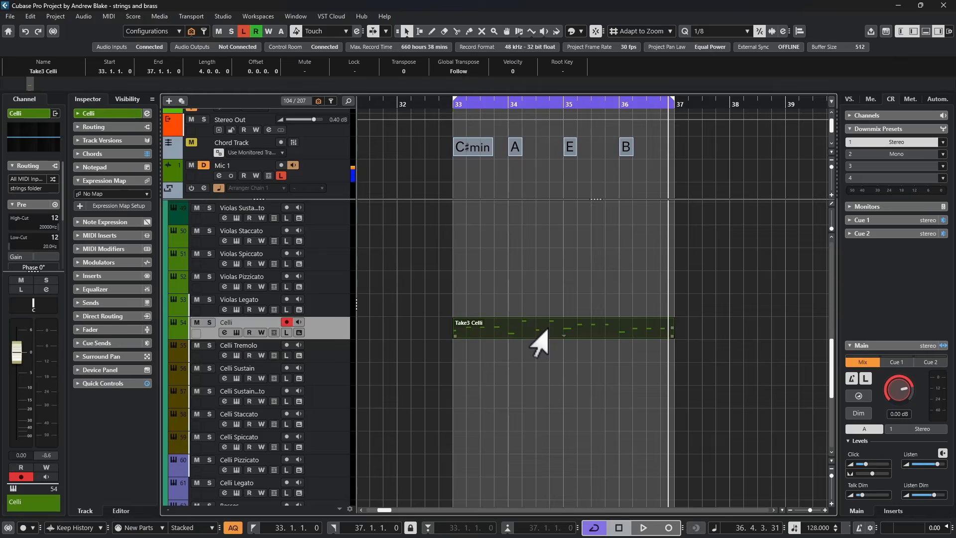
# - Open the cello part in the Key Editor and set the controller lane to show Articulations
pyautogui.doubleClick(539, 330)
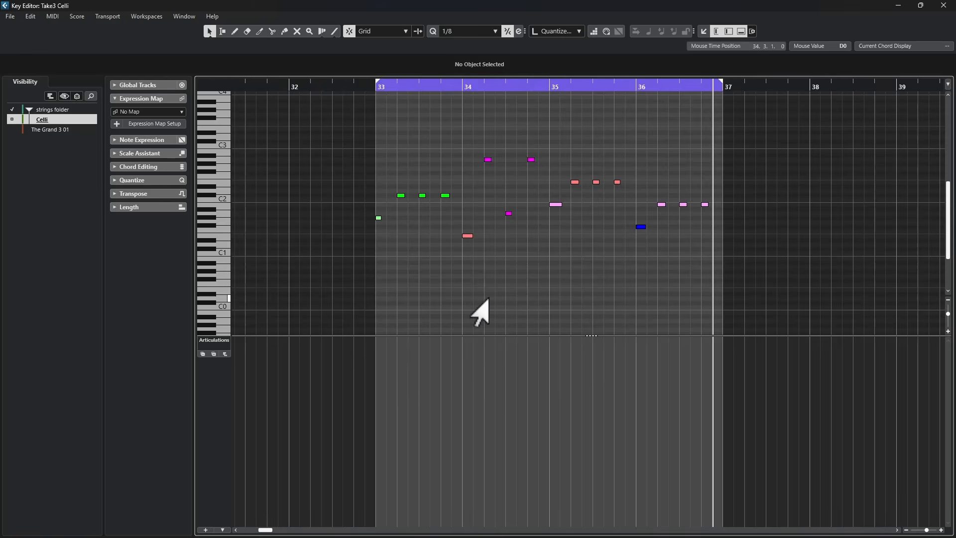
pyautogui.click(214, 340)
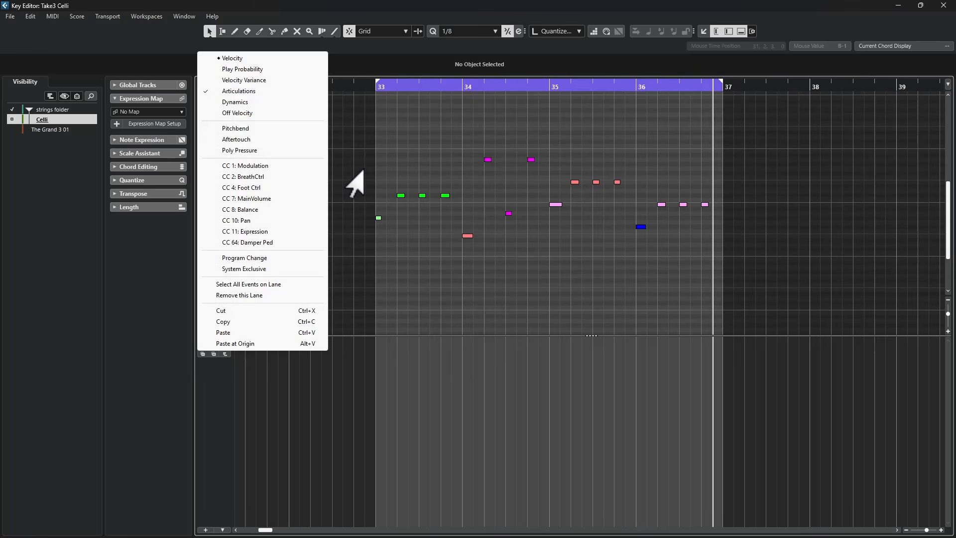
pyautogui.click(232, 91)
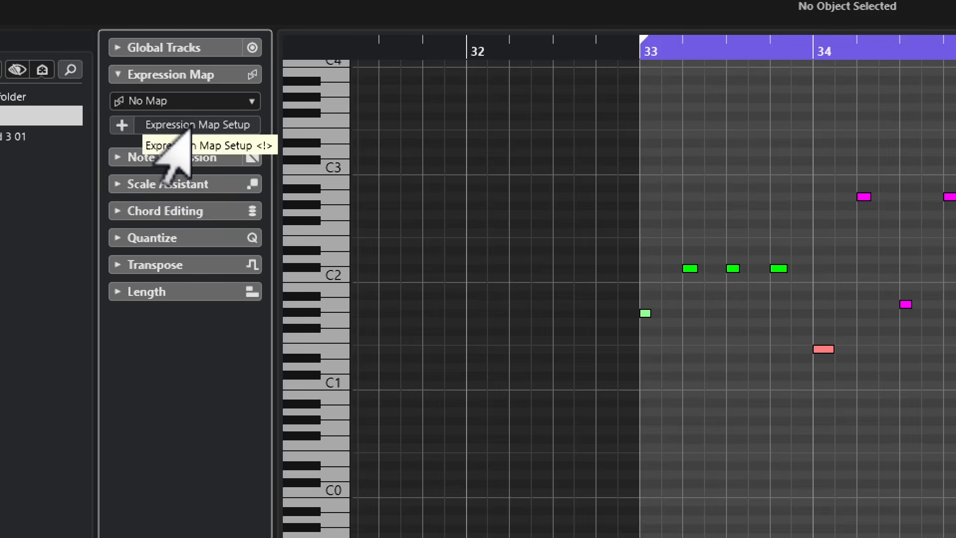
# - Add a new expression map named Celli with key switches imported from the instrument, and reposition the Expression Map Setup window
pyautogui.click(122, 125)
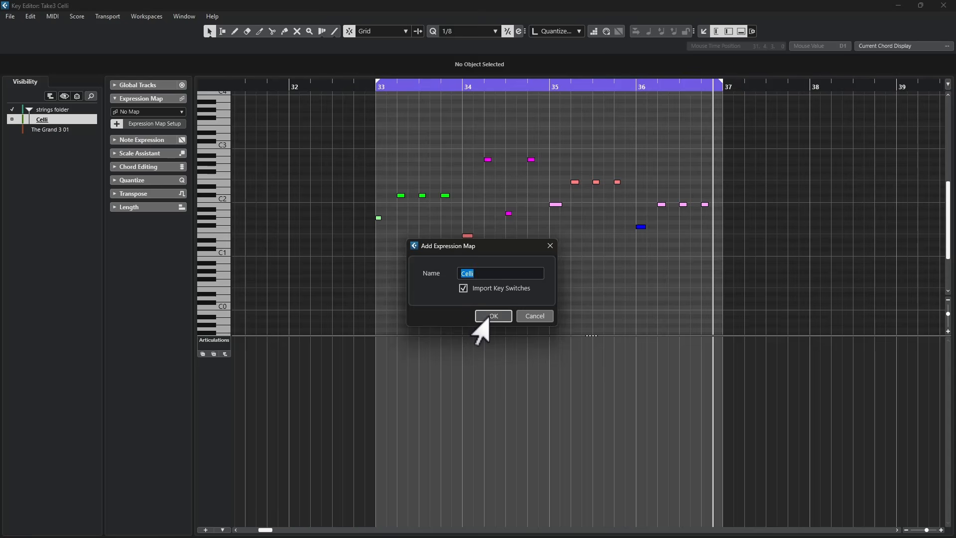
pyautogui.click(493, 316)
pyautogui.moveTo(389, 38); pyautogui.dragTo(512, 48)
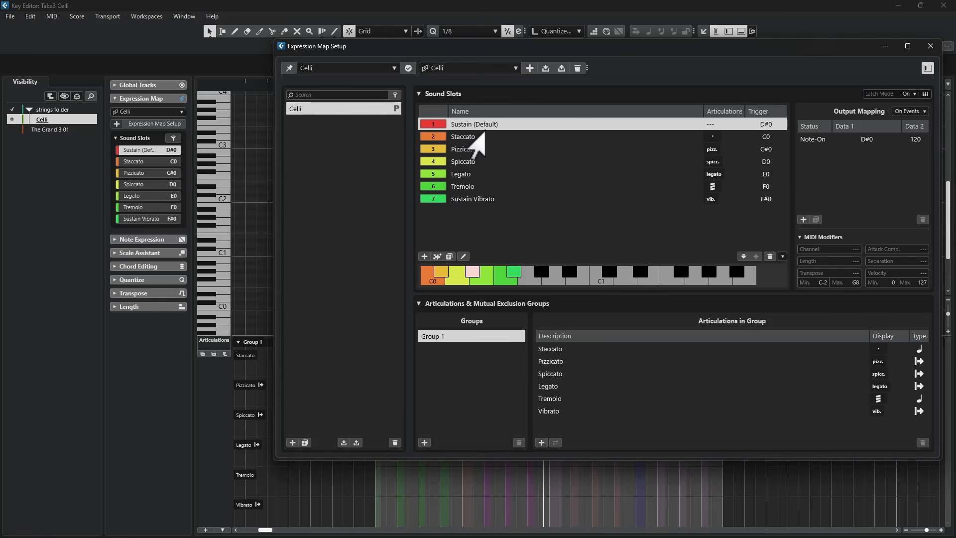
pyautogui.moveTo(453, 46); pyautogui.dragTo(483, 61)
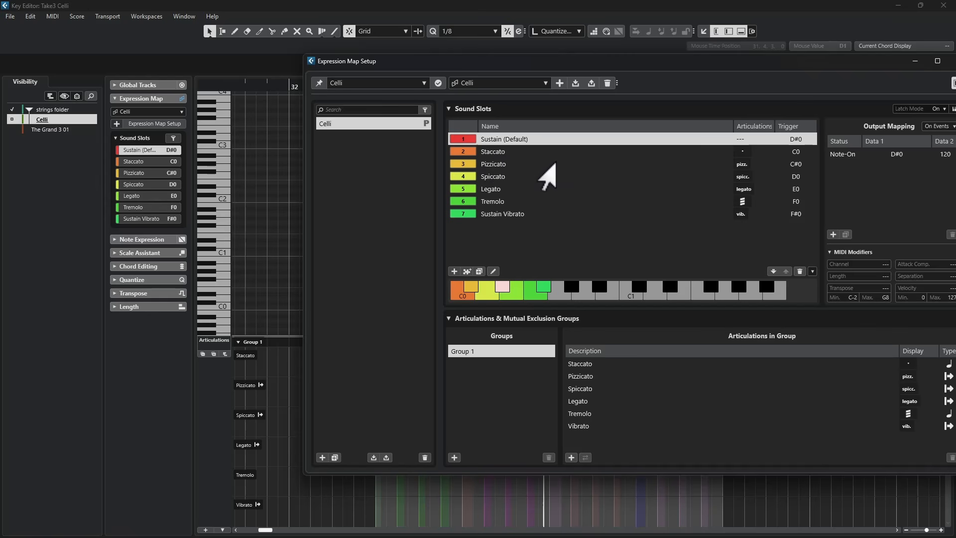
# - Select each sound slot in turn to inspect its output mapping and trigger key
pyautogui.click(491, 151)
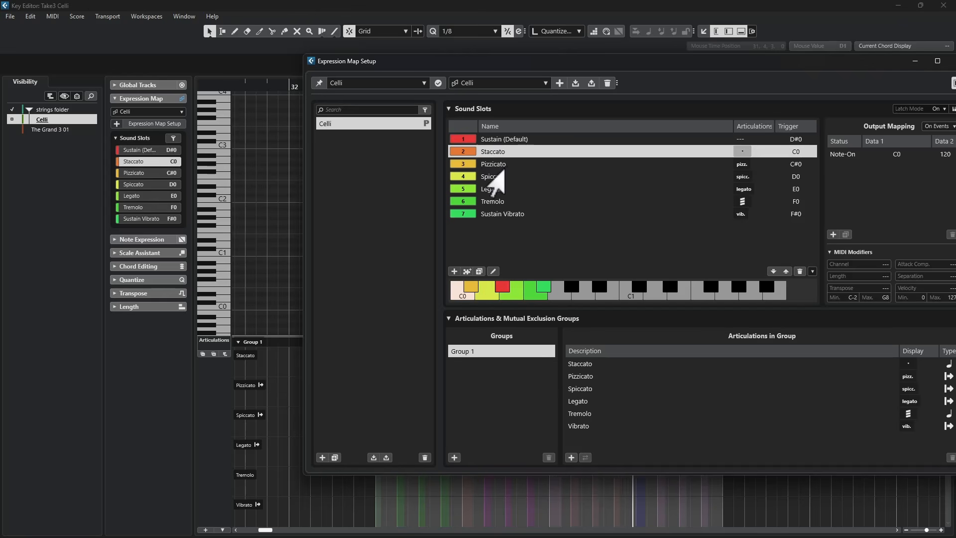
pyautogui.click(478, 164)
pyautogui.click(475, 177)
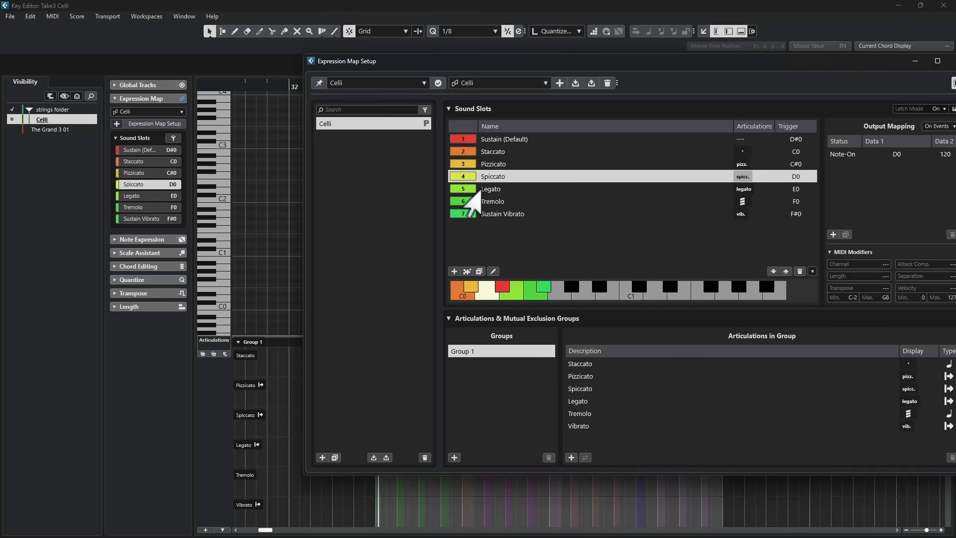
pyautogui.click(472, 190)
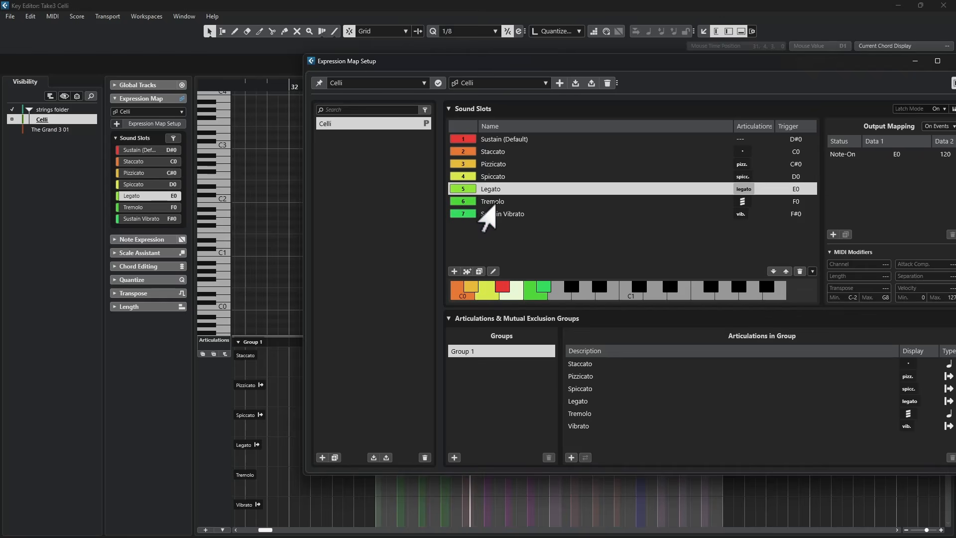
pyautogui.click(496, 203)
pyautogui.click(486, 152)
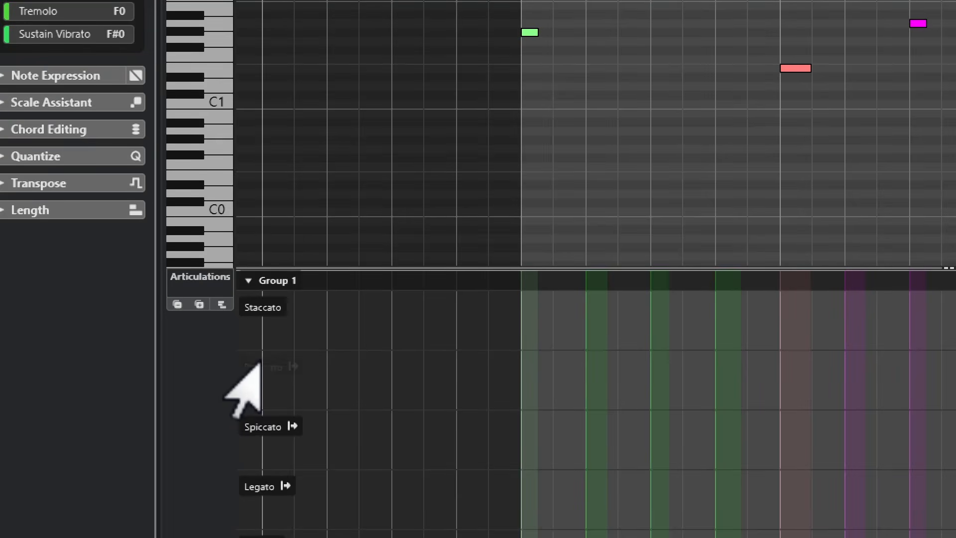
# - With the Draw tool, draw Tremolo, Legato and Spiccato articulation events from bar 33 in the Articulations lane
pyautogui.rightClick(588, 322)
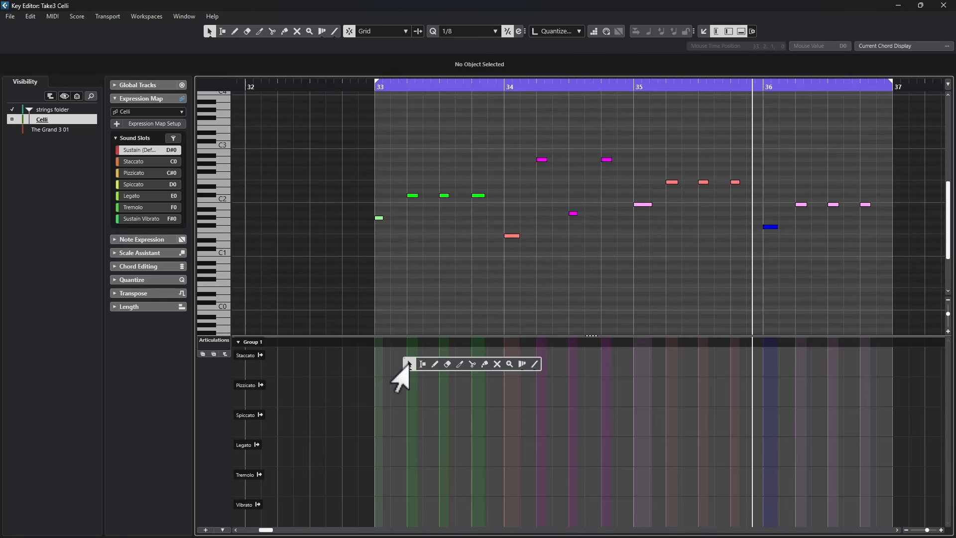
pyautogui.click(434, 364)
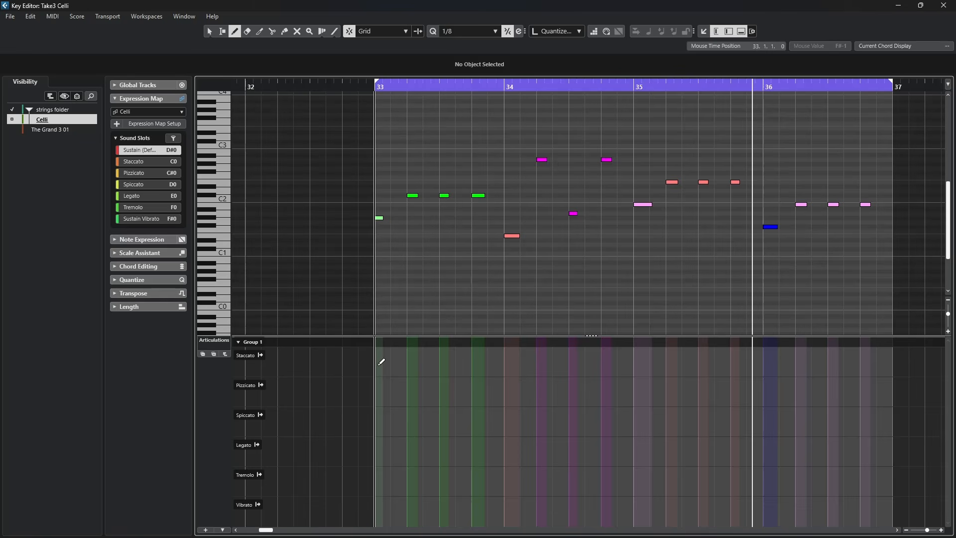
pyautogui.moveTo(382, 362); pyautogui.dragTo(413, 368)
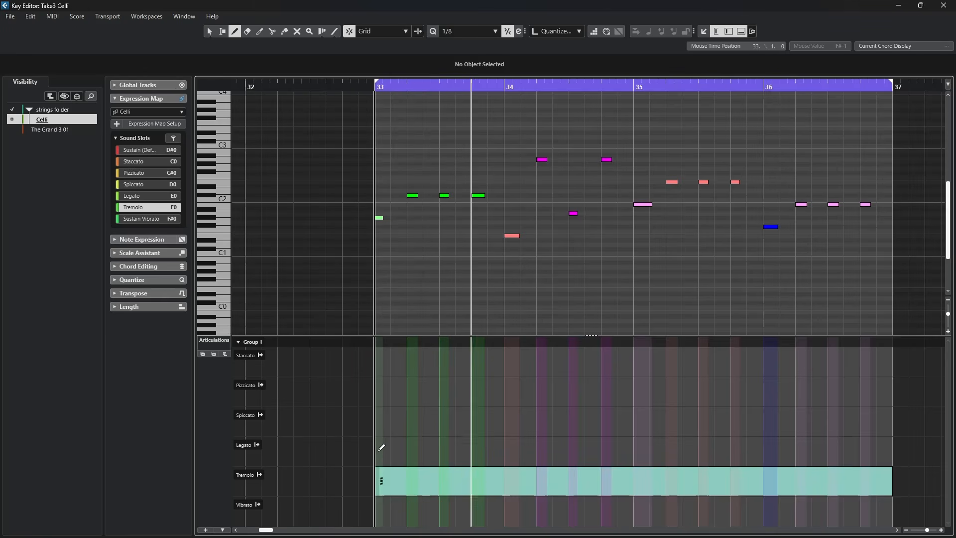
pyautogui.click(380, 448)
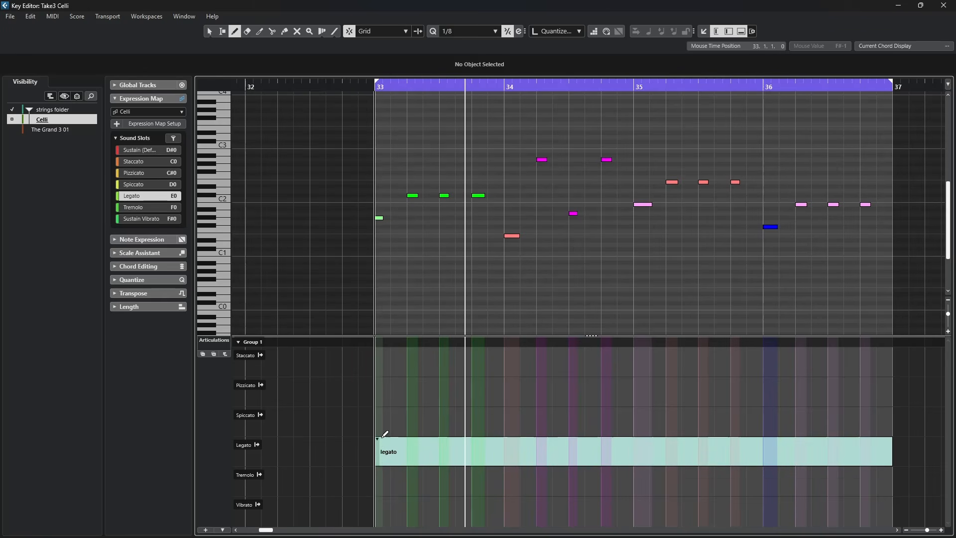
pyautogui.click(383, 423)
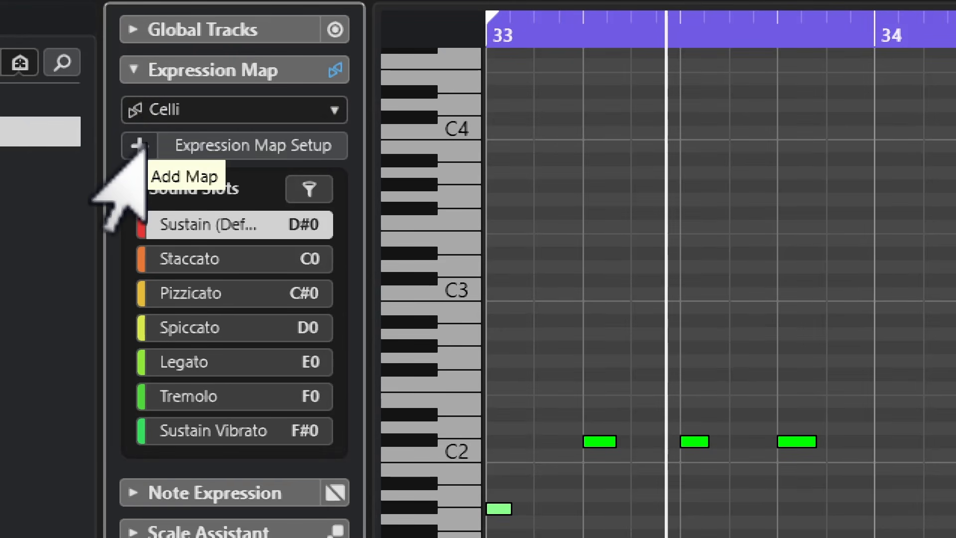
# - Add another expression map named new map test without importing key switches
pyautogui.click(139, 146)
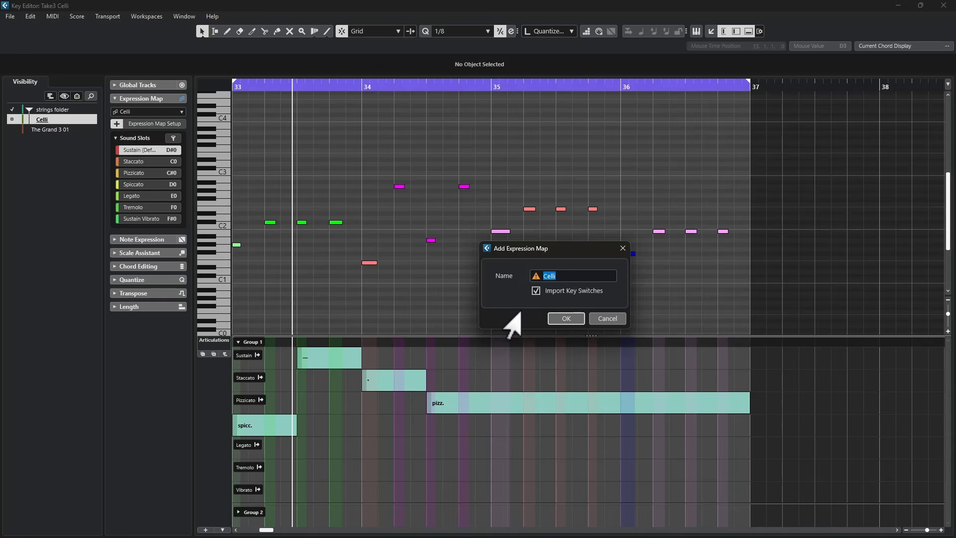
pyautogui.click(536, 291)
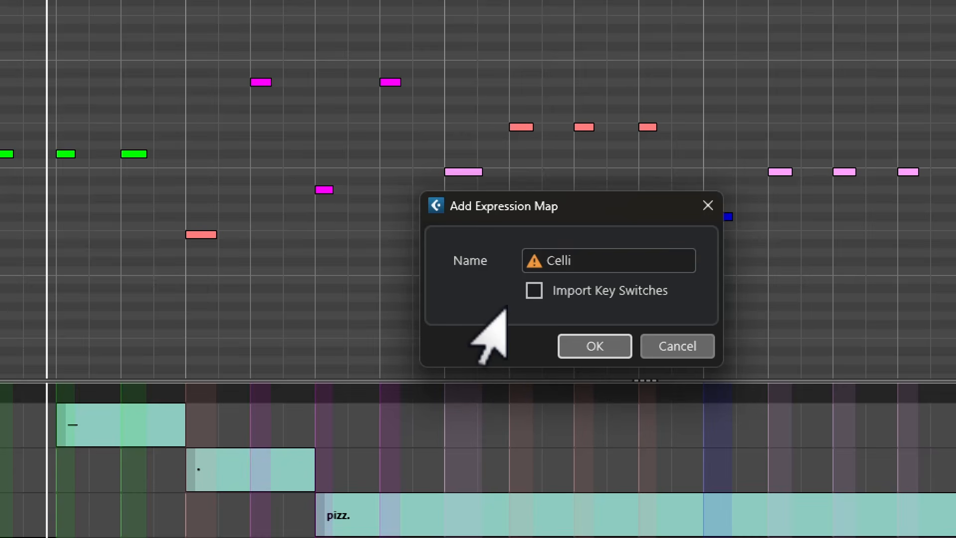
pyautogui.doubleClick(583, 257)
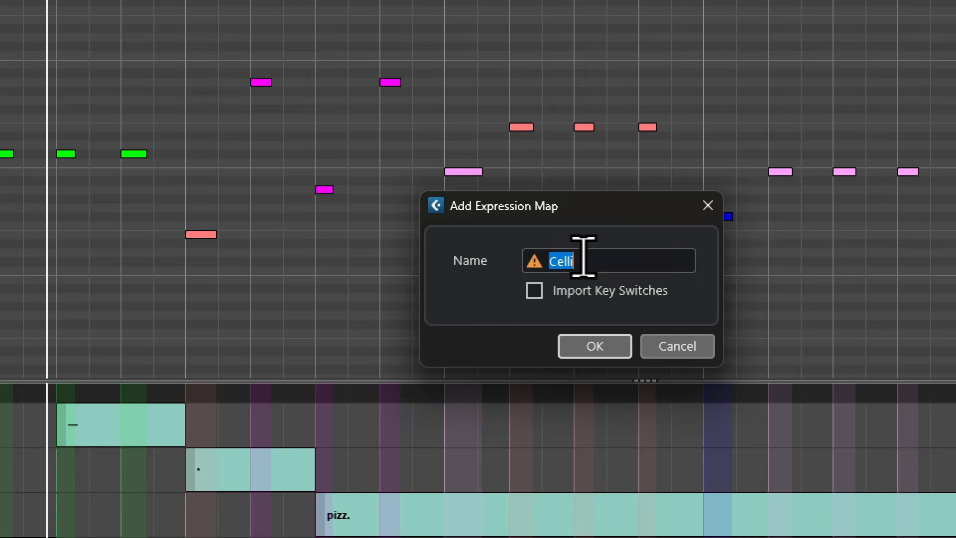
pyautogui.write('new map test')
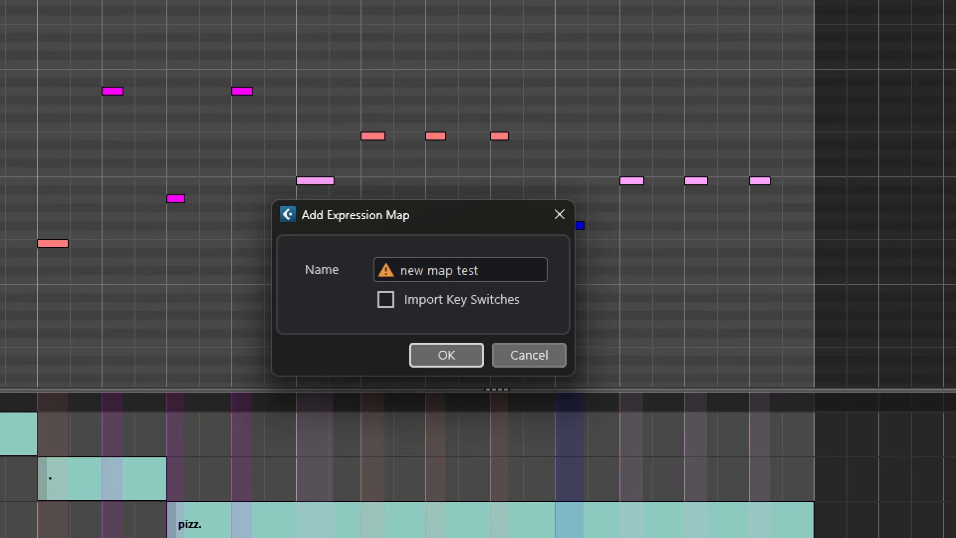
pyautogui.click(445, 355)
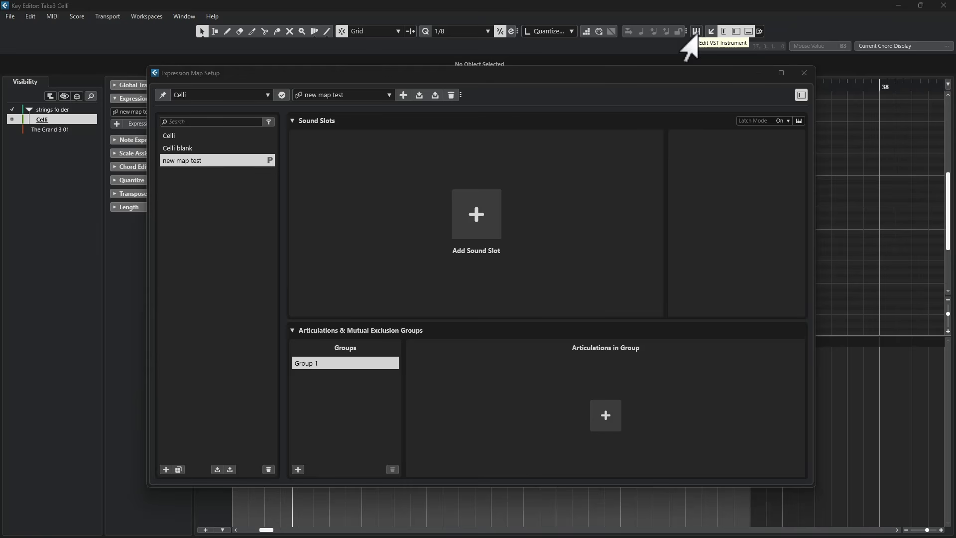
# - Open the instrument window and audition each Celli articulation from Staccato through Sustain Vibrato
pyautogui.click(698, 33)
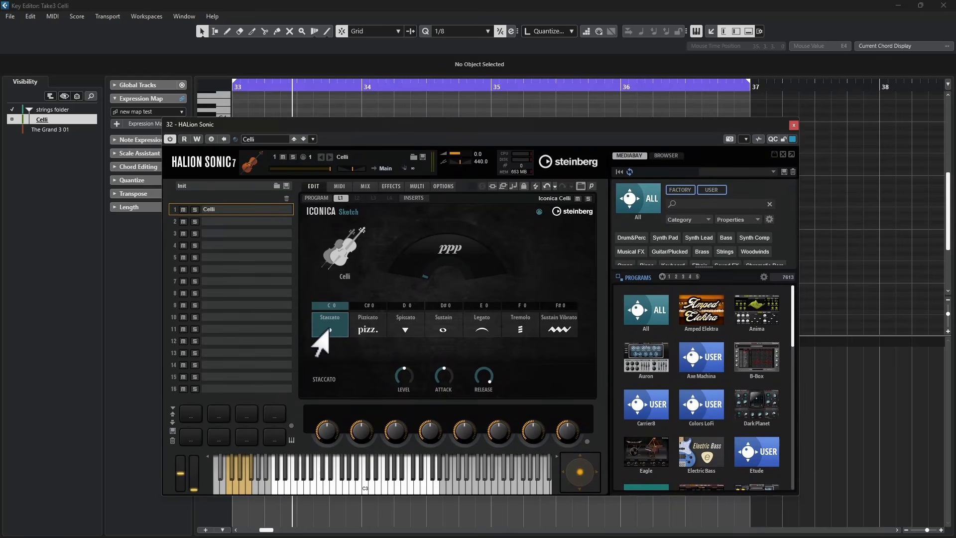
pyautogui.click(366, 327)
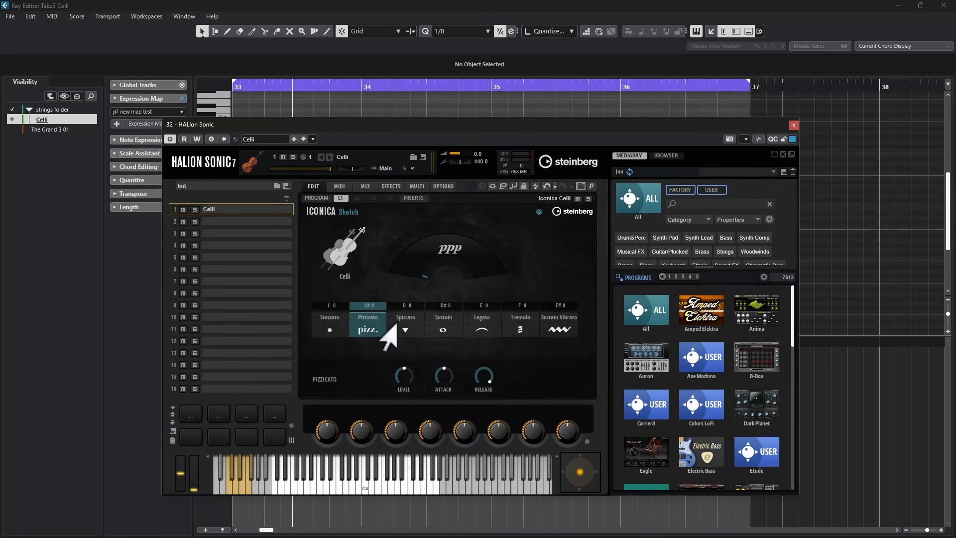
pyautogui.click(389, 333)
pyautogui.click(437, 332)
pyautogui.click(519, 331)
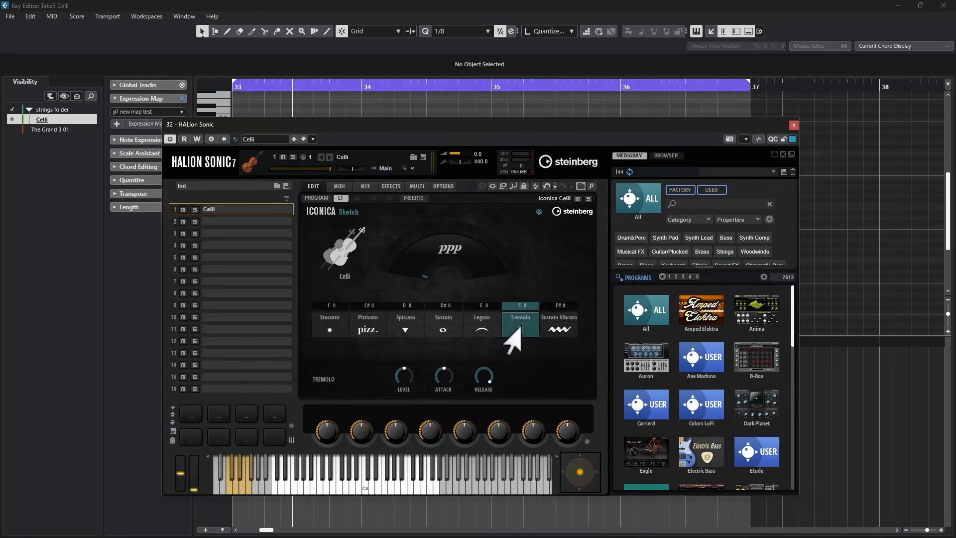
pyautogui.click(551, 335)
pyautogui.click(372, 331)
pyautogui.click(403, 333)
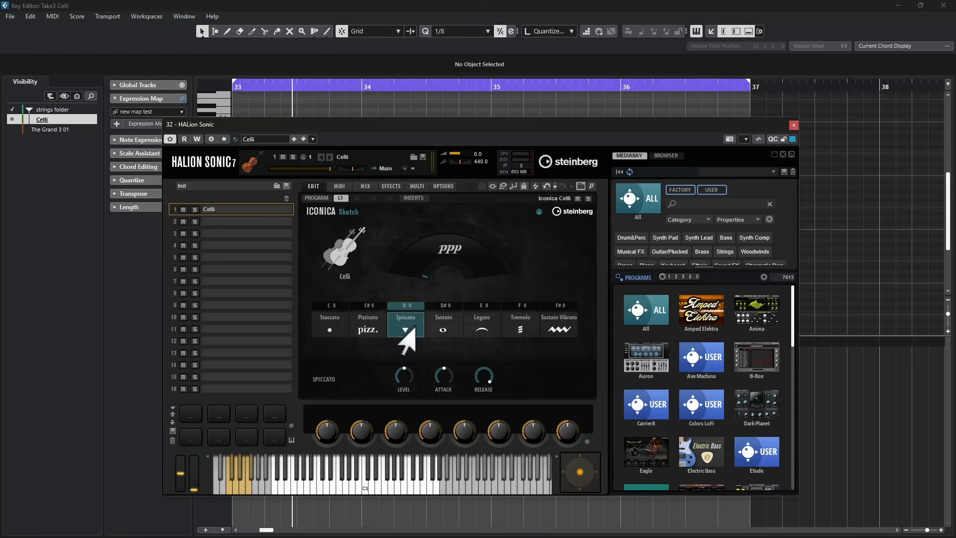
pyautogui.click(439, 330)
pyautogui.click(475, 330)
pyautogui.click(521, 332)
pyautogui.click(557, 332)
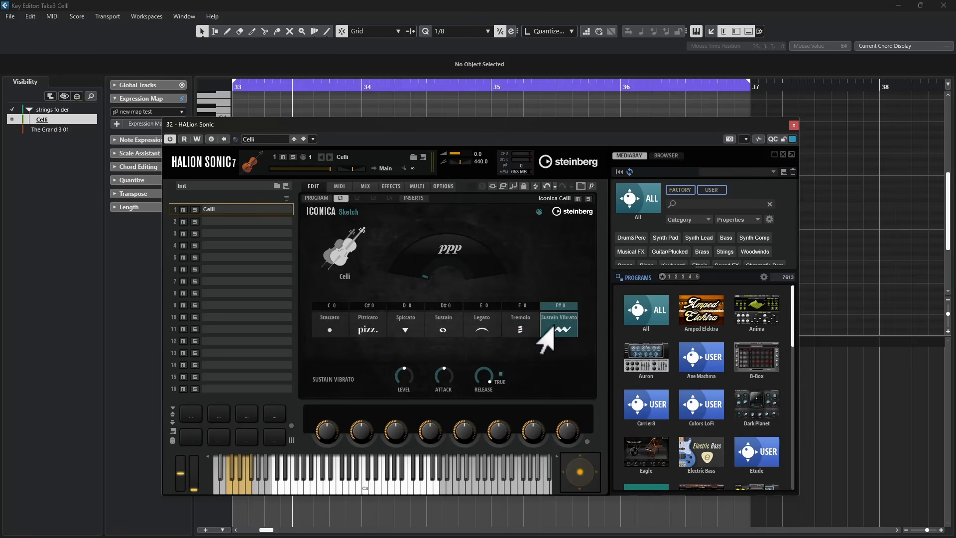
pyautogui.click(507, 332)
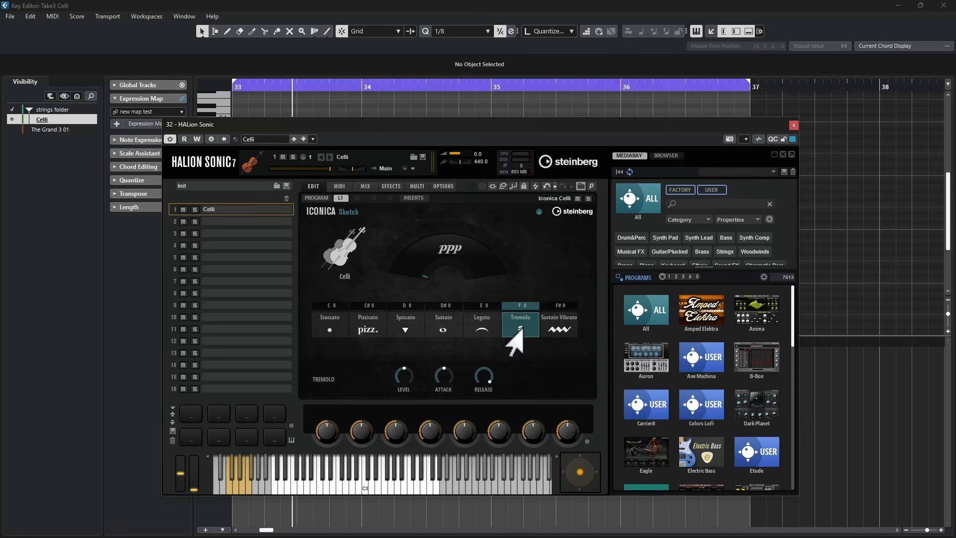
# - Audition the Staccato, Spiccato, Sustain and Legato articulations in the instrument again
pyautogui.click(315, 329)
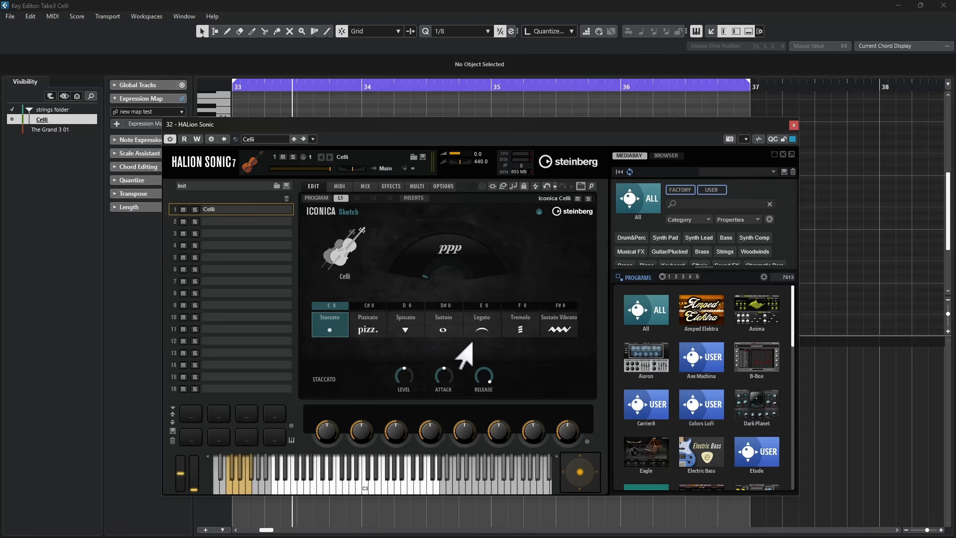
pyautogui.click(391, 331)
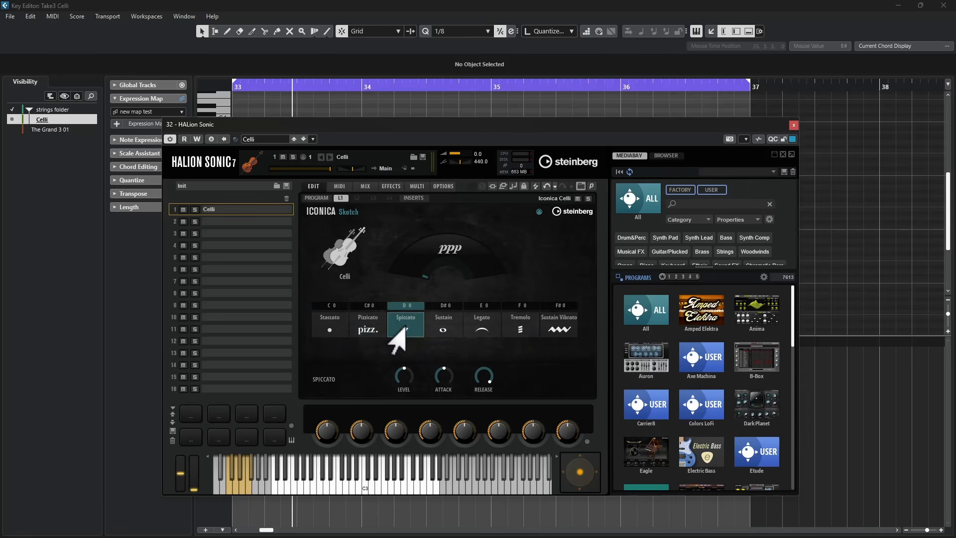
pyautogui.click(448, 329)
pyautogui.click(478, 330)
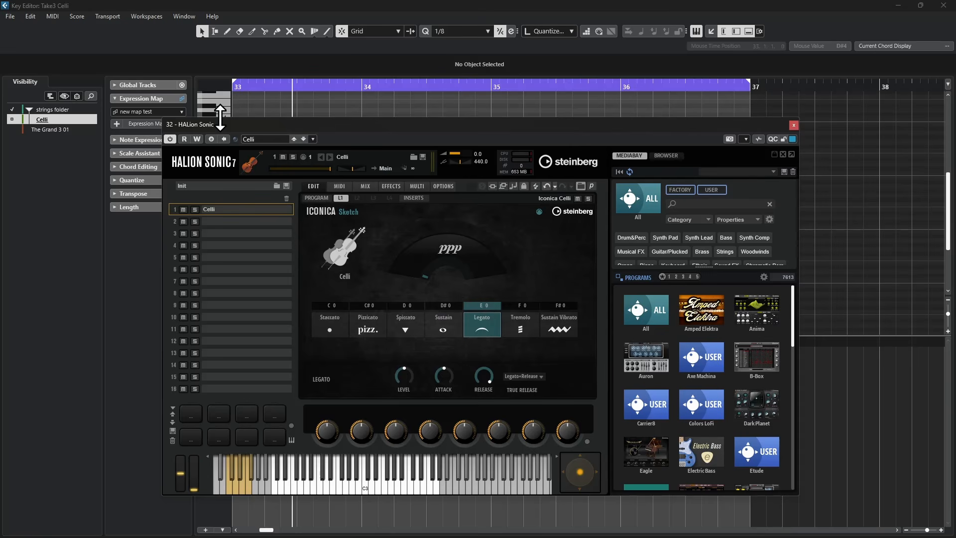
# - Open Expression Map Setup for new map test and add a sound slot without choosing any articulation
pyautogui.click(138, 124)
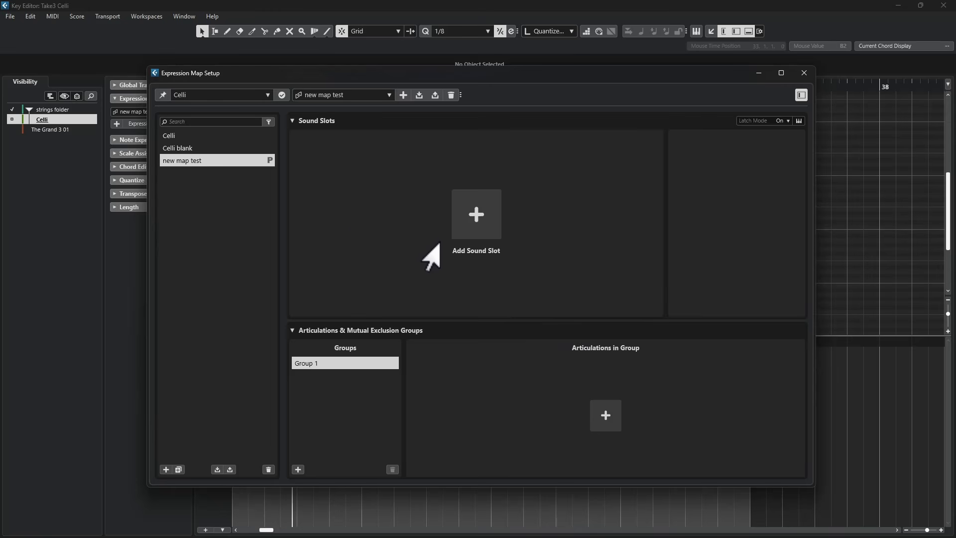
pyautogui.click(478, 219)
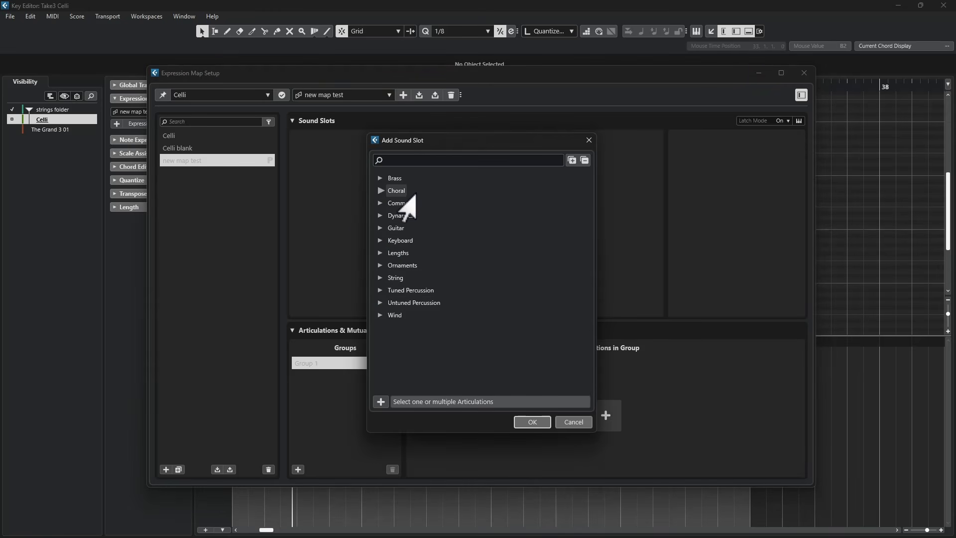
pyautogui.click(528, 423)
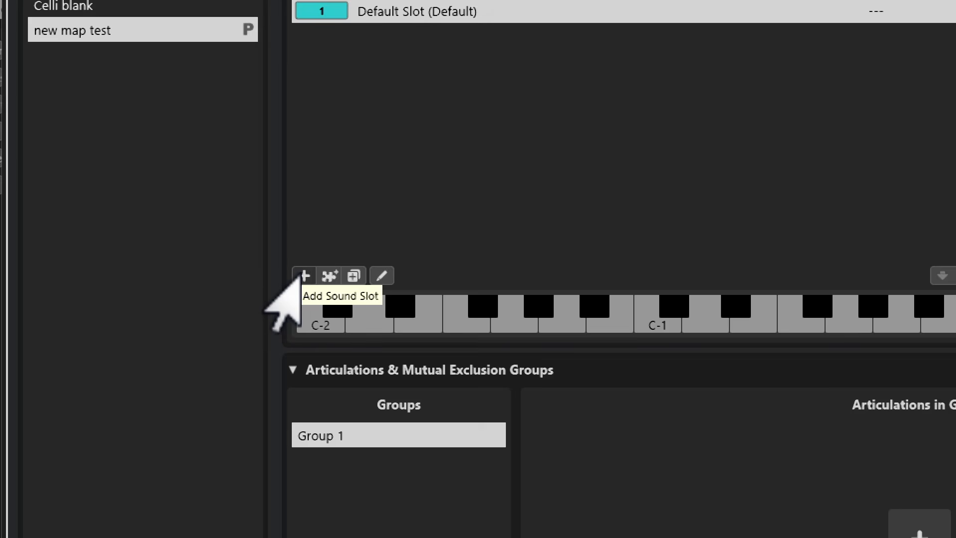
# - Add more sound slots until the new map has seven slots
pyautogui.click(303, 276)
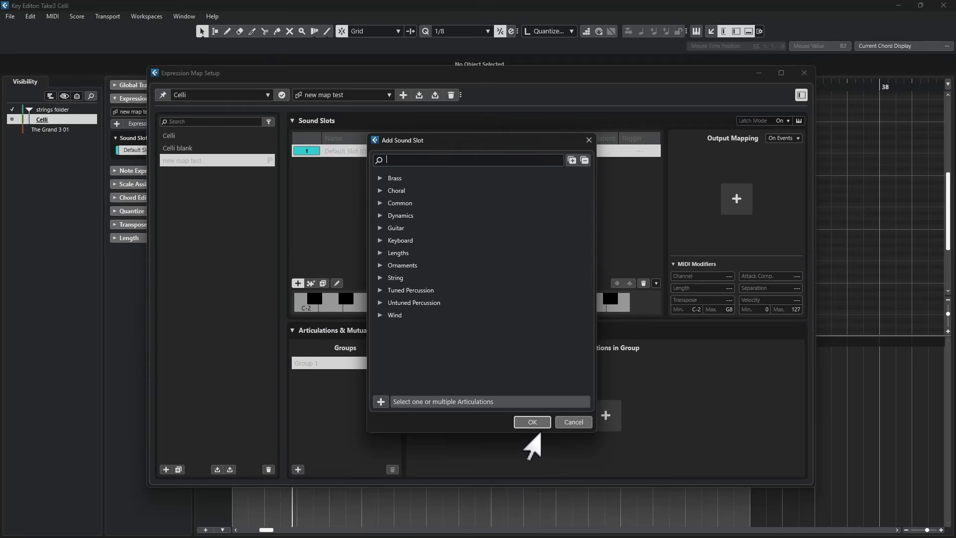
pyautogui.click(533, 420)
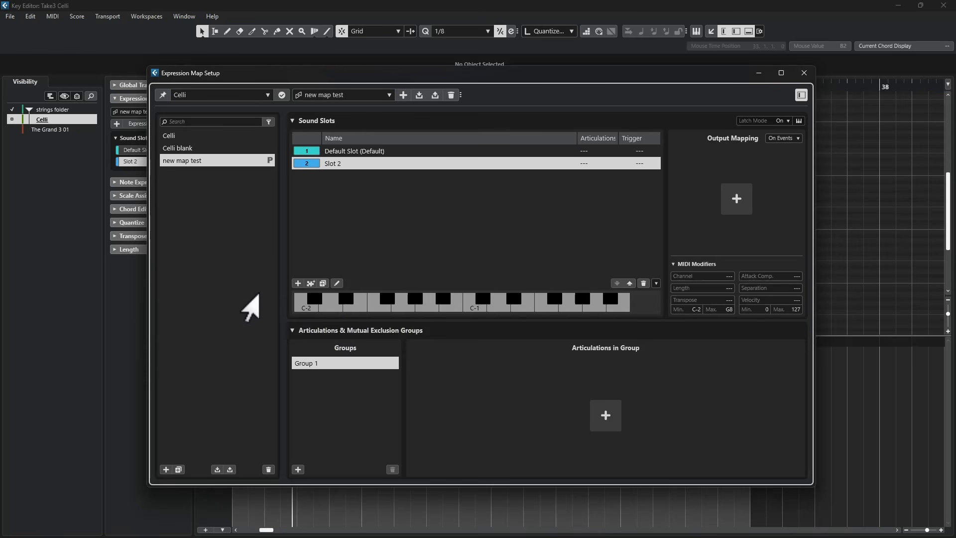
pyautogui.click(299, 284)
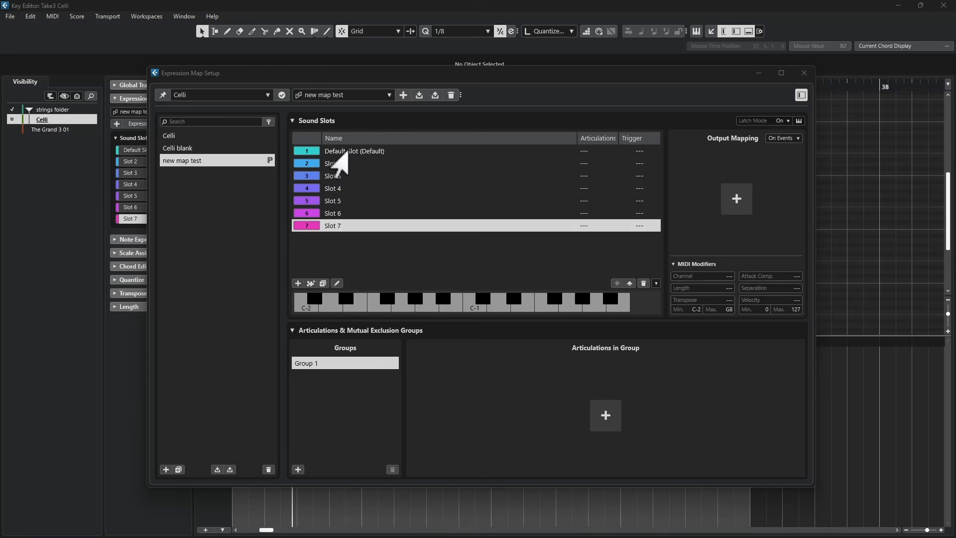
# - Rename the default sound slot Sustain
pyautogui.click(338, 150)
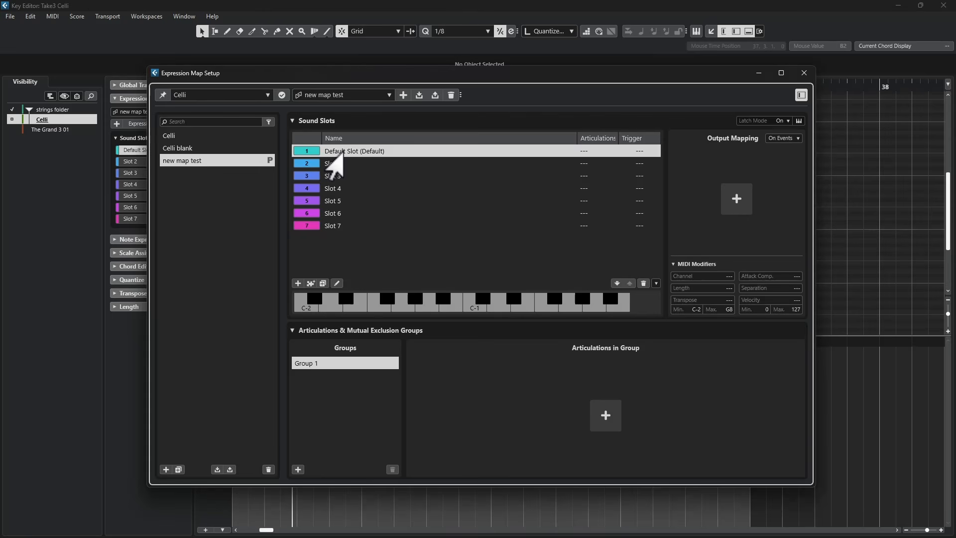
pyautogui.doubleClick(337, 151)
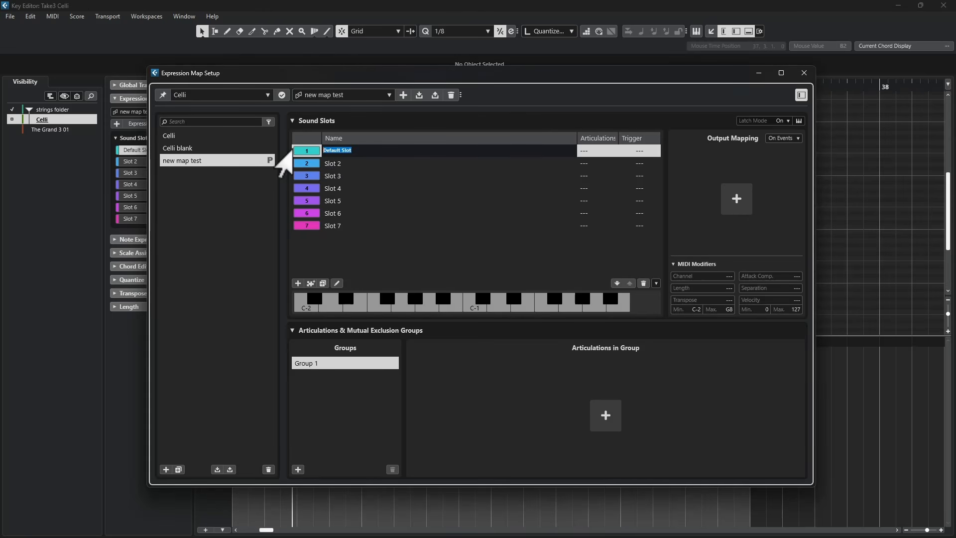
pyautogui.write('Su')
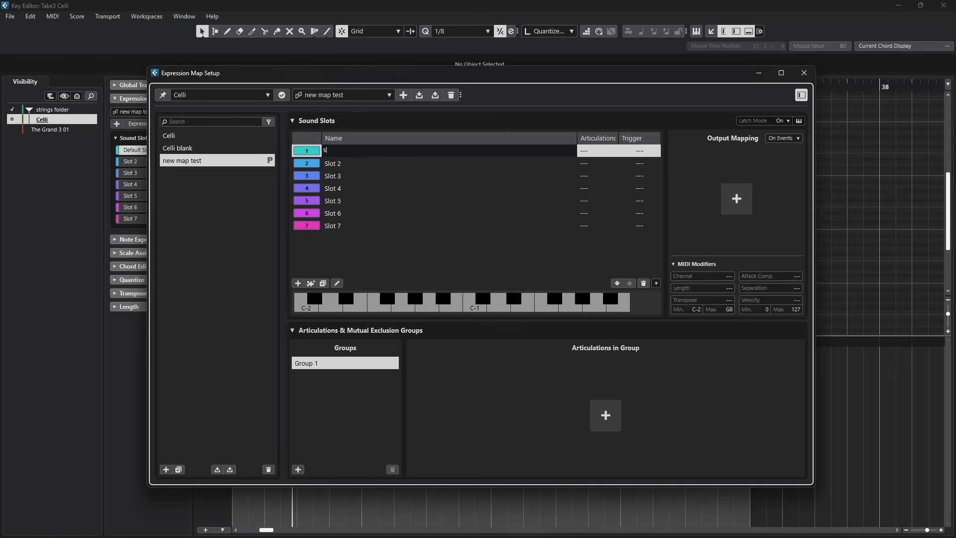
pyautogui.write('stain')
pyautogui.press('Return')
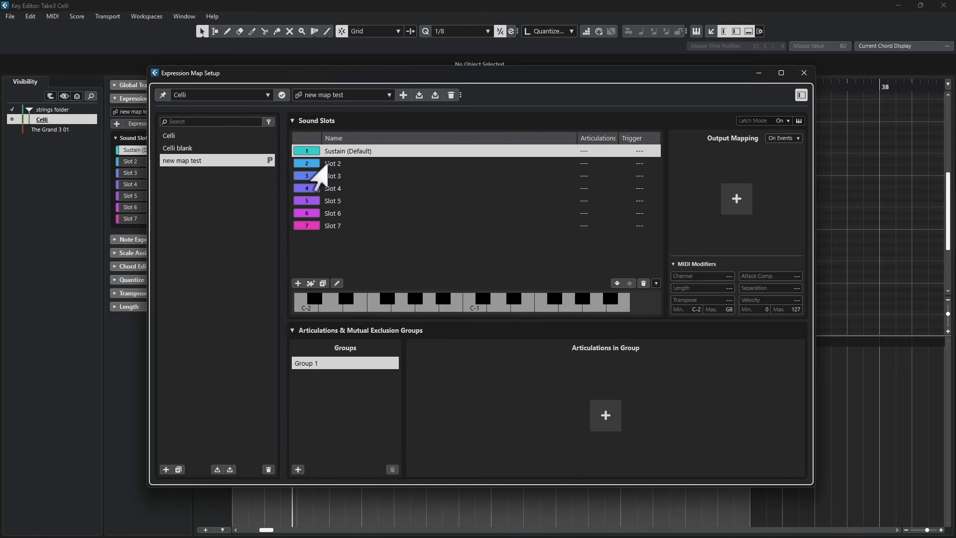
# - Rename the second sound slot Staccato
pyautogui.doubleClick(330, 164)
pyautogui.write('Staccato')
pyautogui.press('Return')
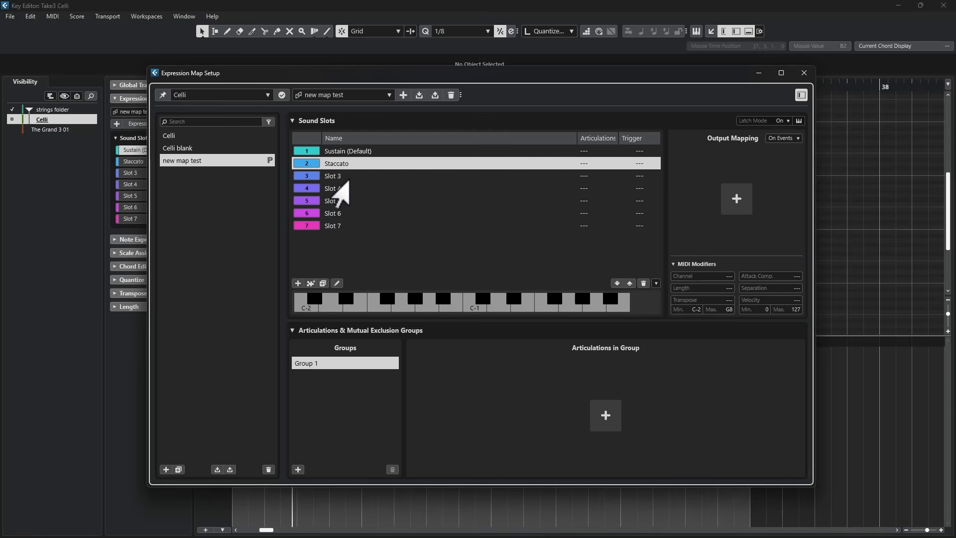
# - Rename slots 3 to 7 as Pizzicato, Spiccato, Legato, Tremolo and Sustain Vibrato, checking the names in the instrument
pyautogui.click(332, 178)
pyautogui.doubleClick(332, 177)
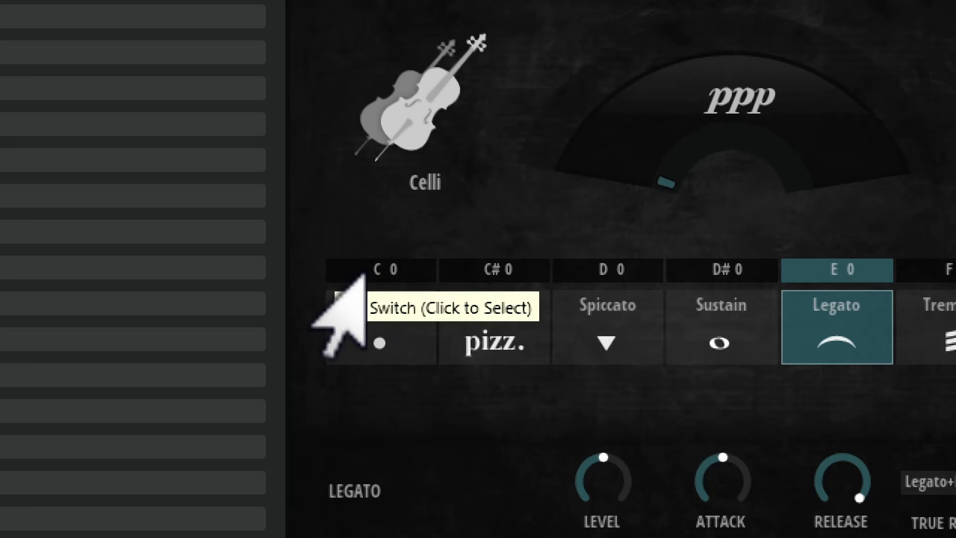
pyautogui.click(371, 312)
pyautogui.click(449, 321)
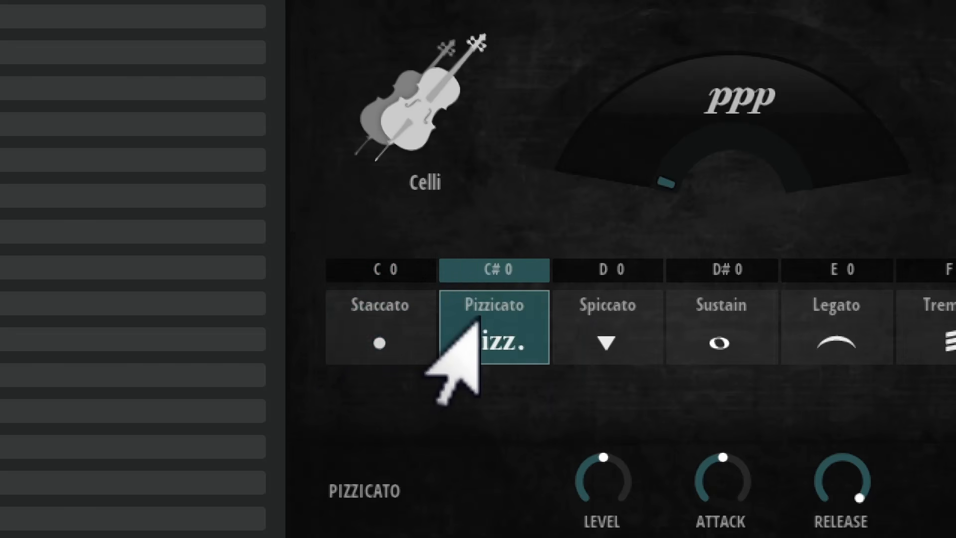
pyautogui.click(597, 321)
pyautogui.click(762, 324)
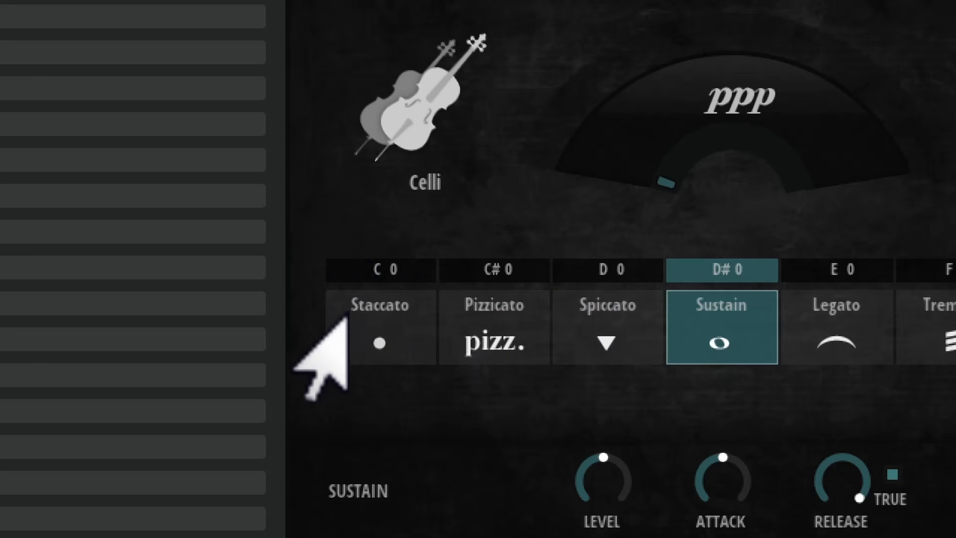
pyautogui.click(376, 328)
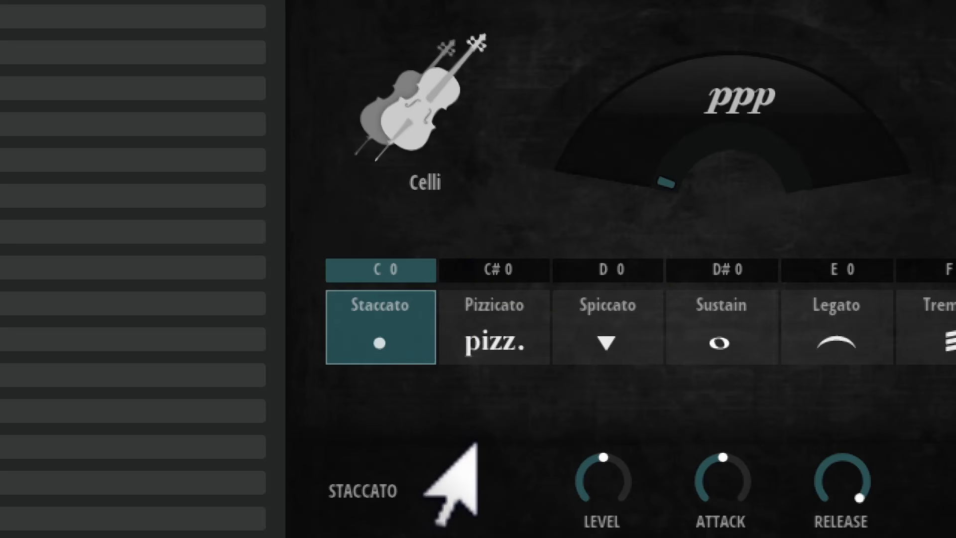
pyautogui.click(493, 321)
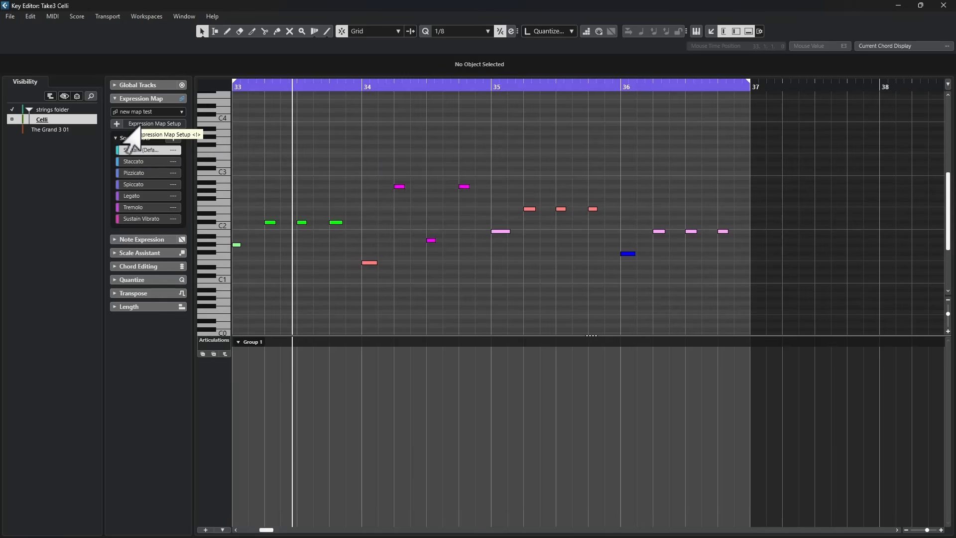
pyautogui.click(125, 124)
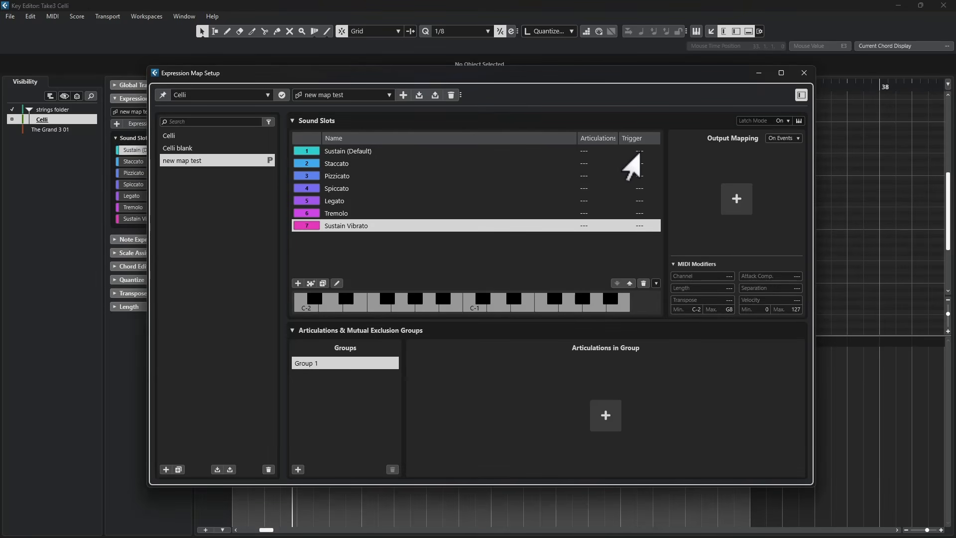
# - Reorder the slots so Staccato is the default and Sustain fourth, and set Staccato's trigger key to C0
pyautogui.click(639, 152)
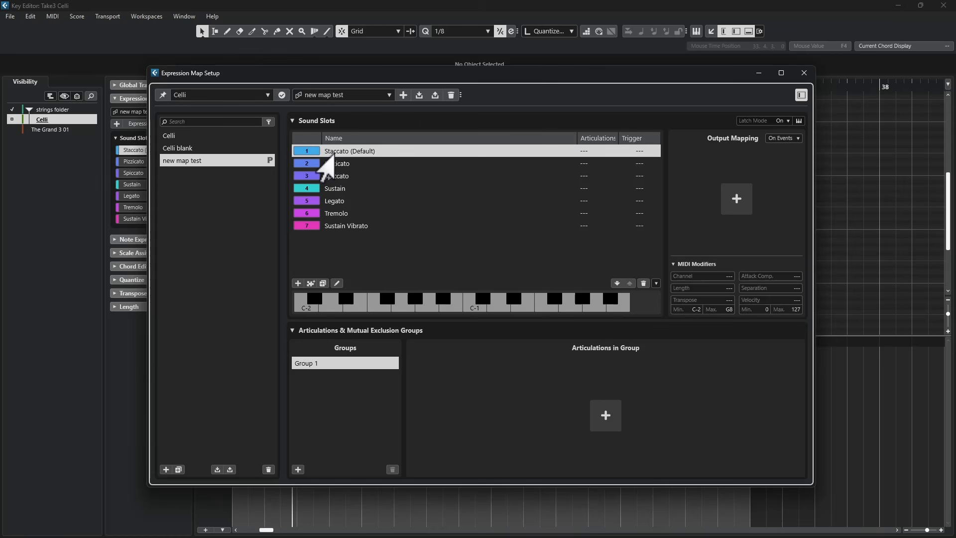
pyautogui.click(639, 151)
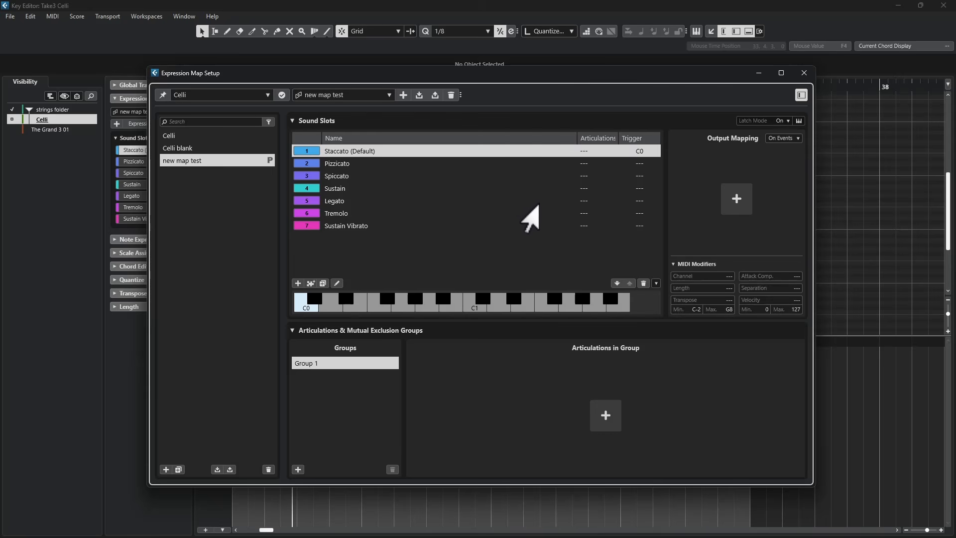
pyautogui.click(339, 164)
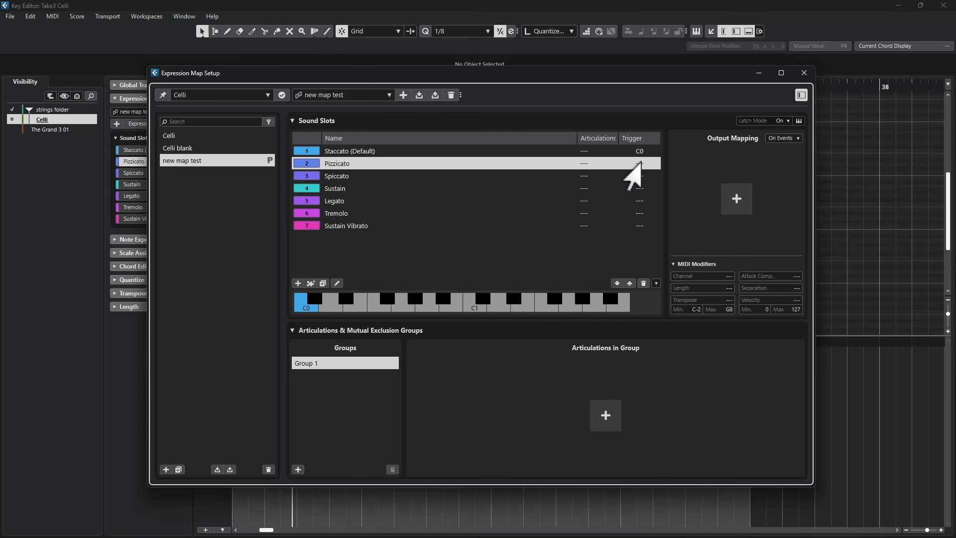
# - Assign trigger keys C#0, D0, D#0, E0, F0 and F#0 to the remaining slots in order
pyautogui.doubleClick(639, 163)
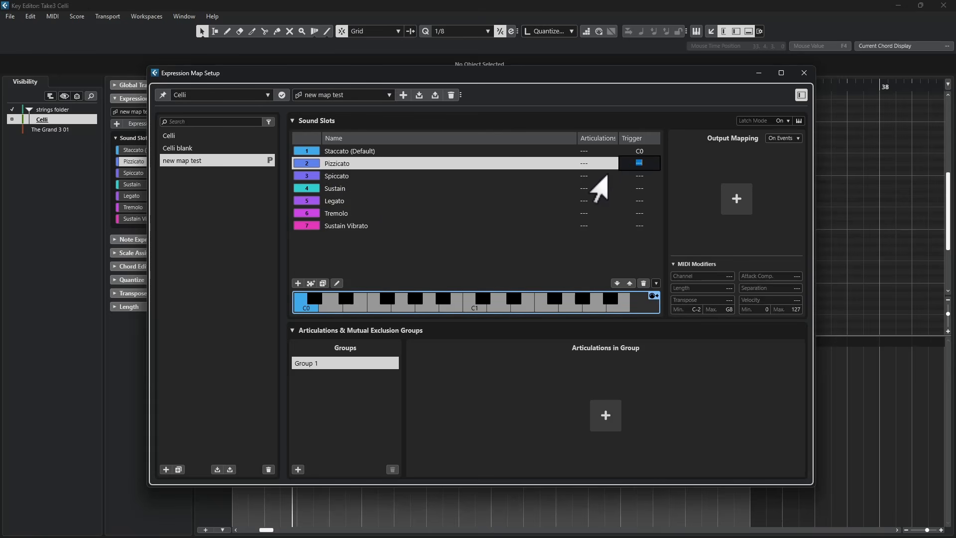
pyautogui.press('Return')
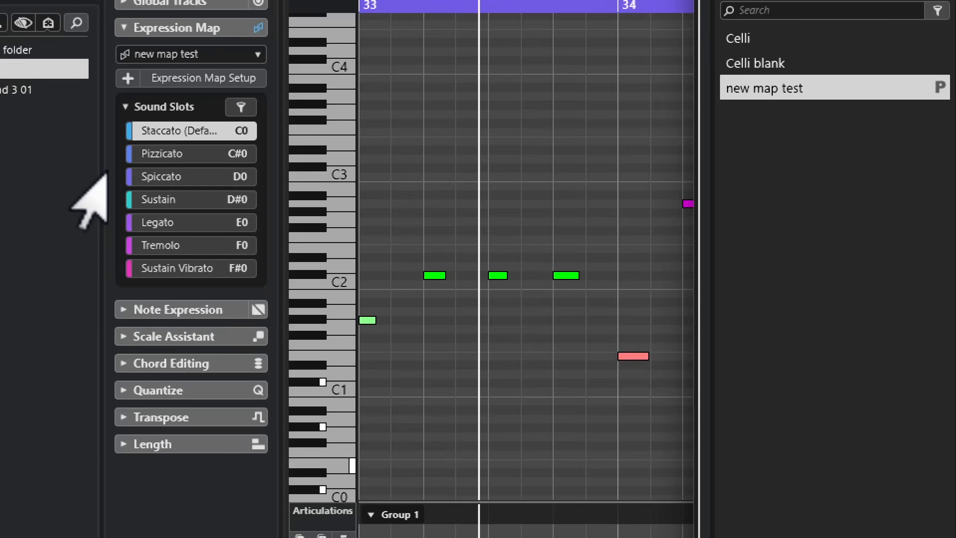
# - Select sound slots in the inspector, open the instrument window and audition the Celli articulations to check switching
pyautogui.click(128, 219)
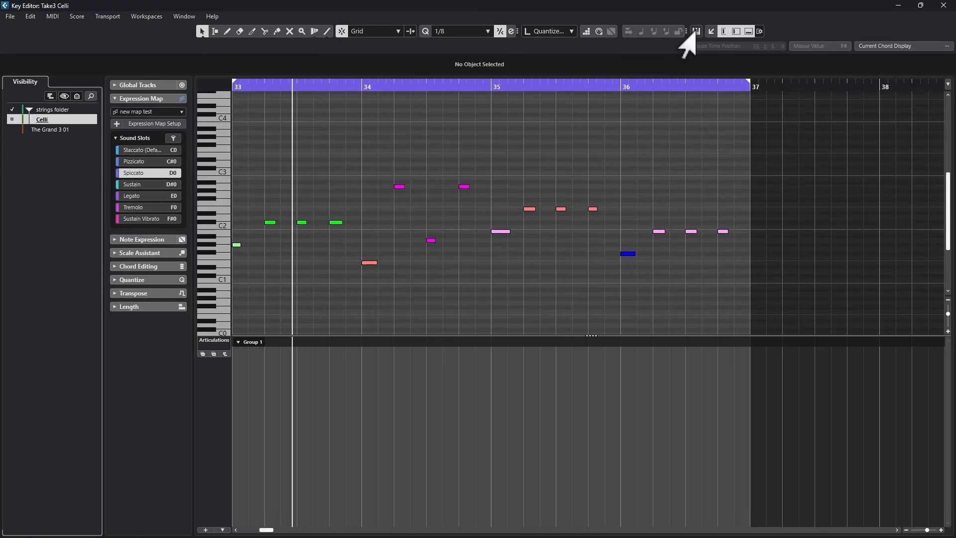
pyautogui.click(696, 31)
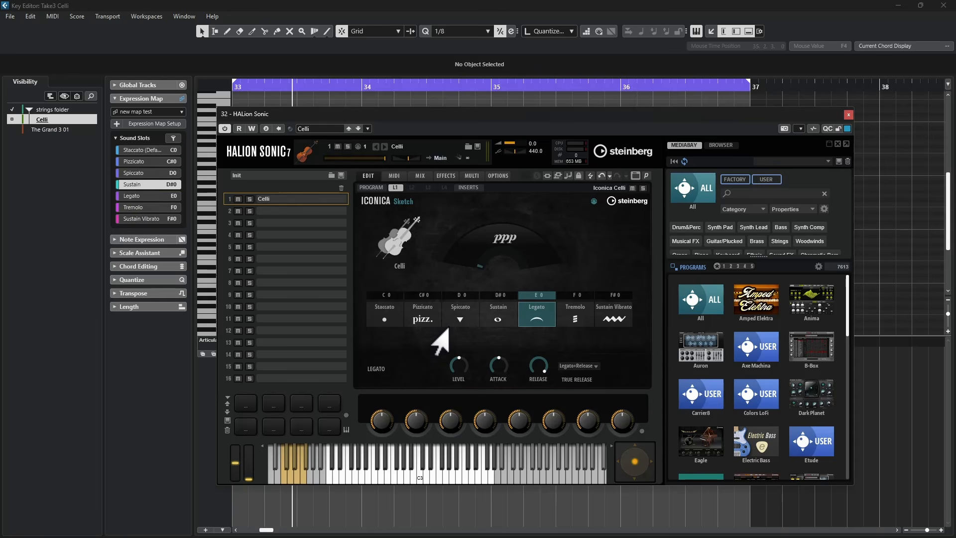
pyautogui.click(488, 314)
pyautogui.click(466, 312)
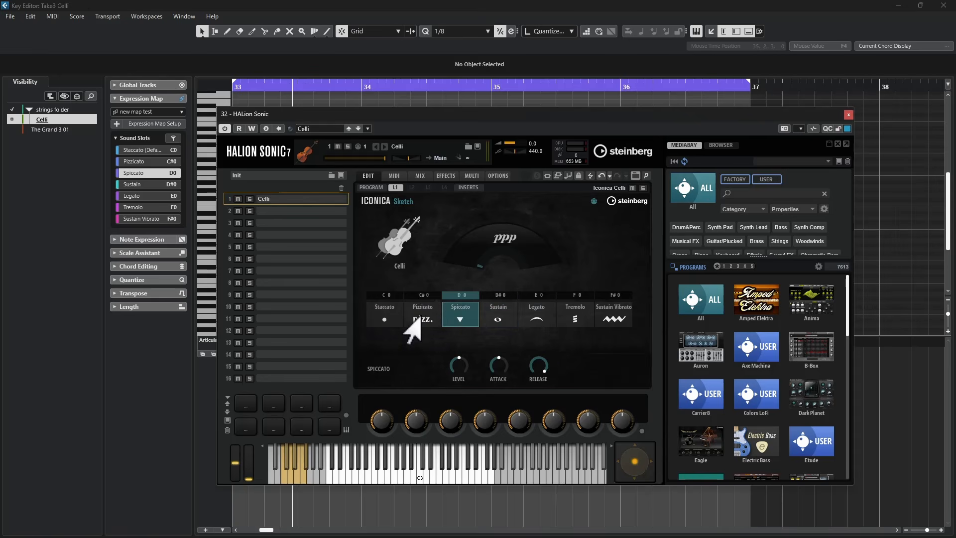
pyautogui.click(420, 315)
pyautogui.click(498, 315)
pyautogui.click(529, 318)
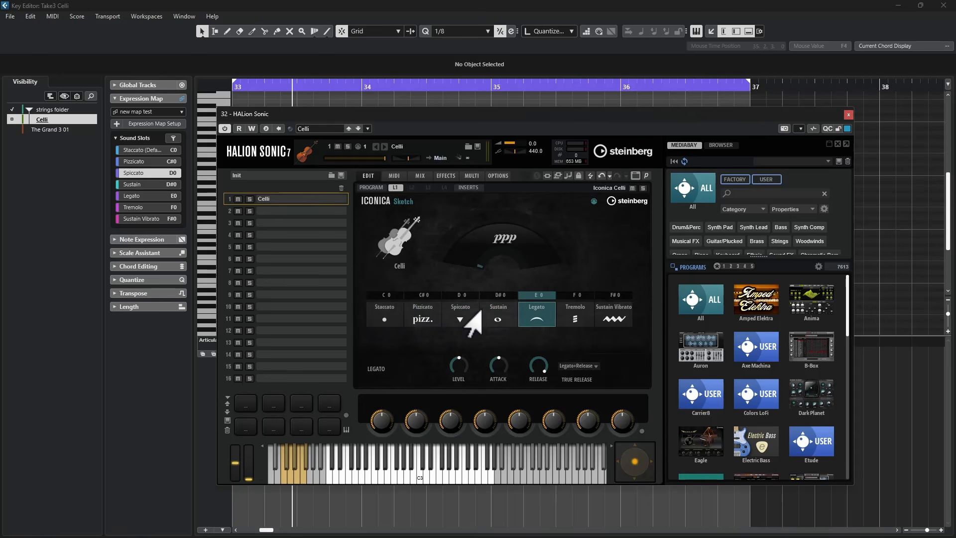